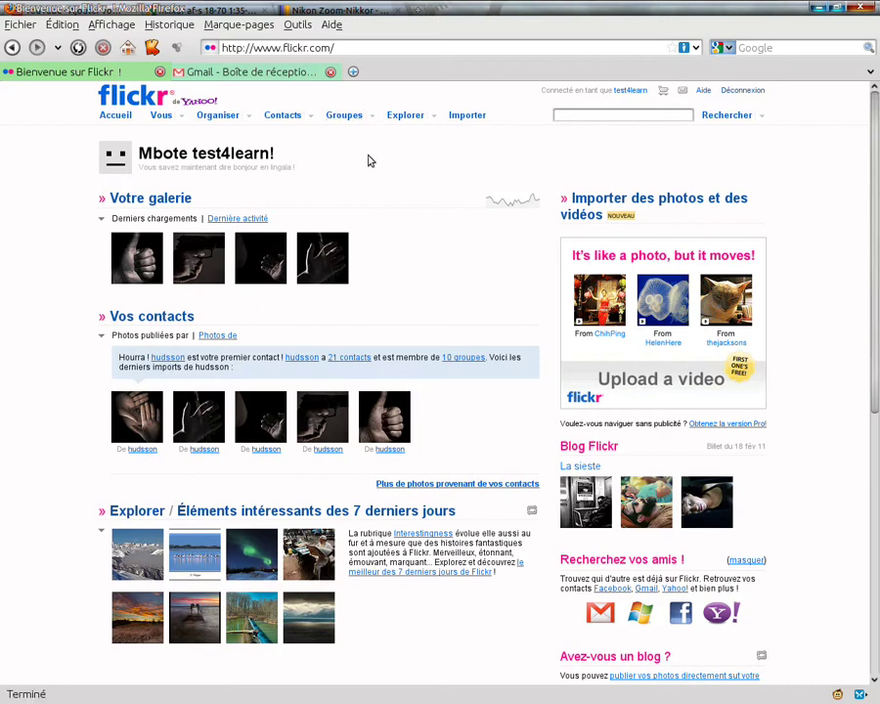
Step: Go to the Votre compte settings page through the Vous menu
{"action": "left_click", "coordinate": [182, 118]}
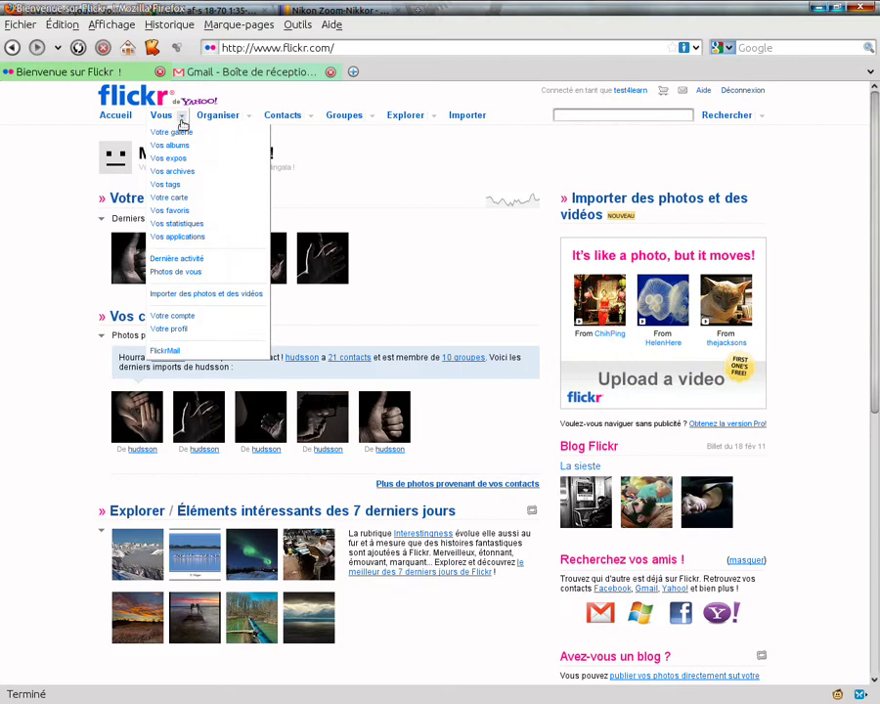
{"action": "left_click", "coordinate": [191, 317]}
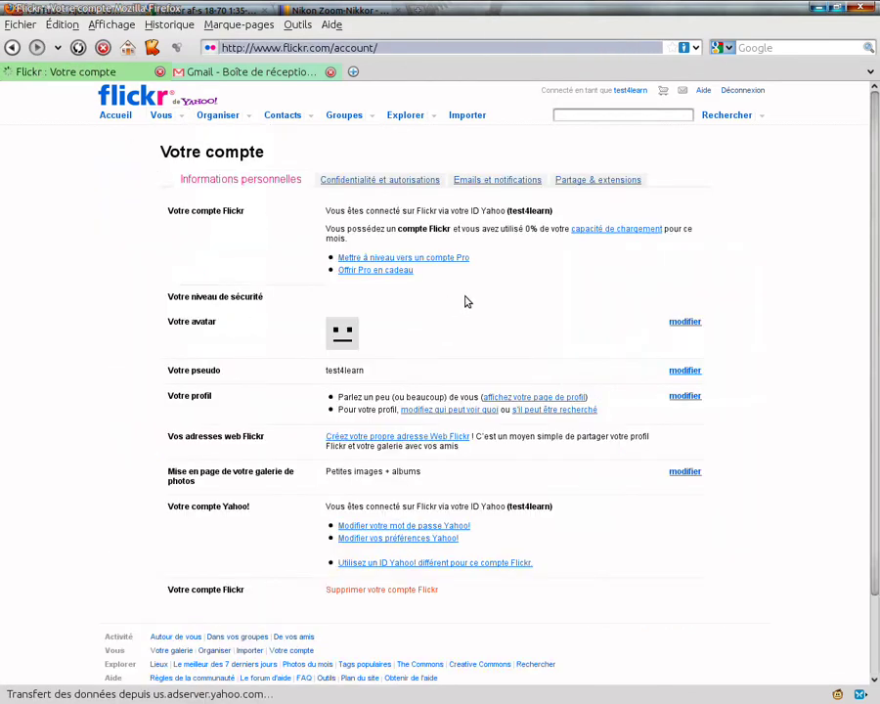
Step: Show the Emails et notifications tab of Votre compte
{"action": "left_click", "coordinate": [491, 183]}
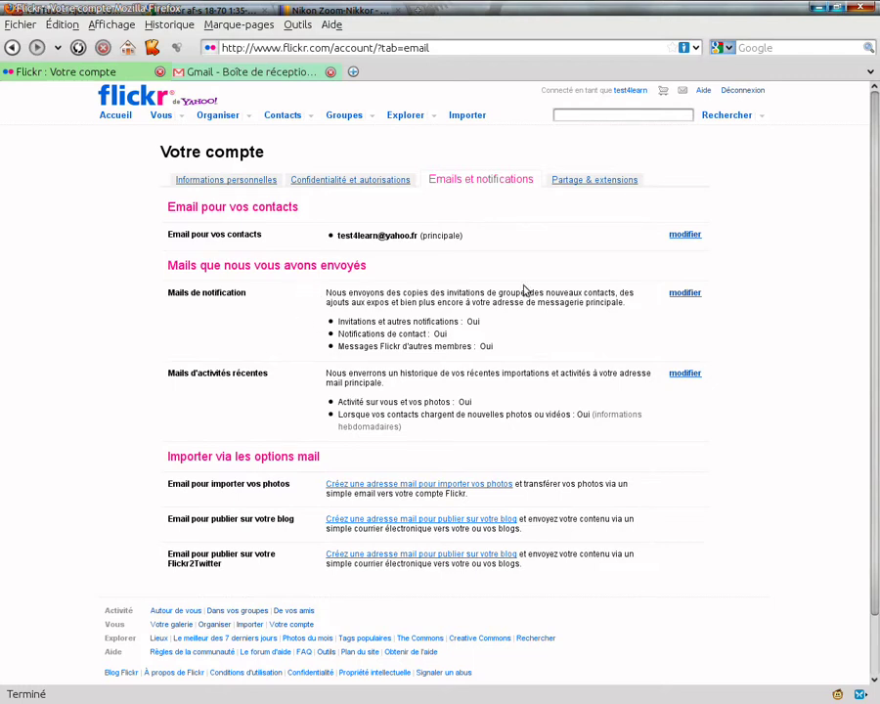
Step: Re-save the Mails de notification preferences, leaving them at Oui
{"action": "left_click", "coordinate": [683, 294]}
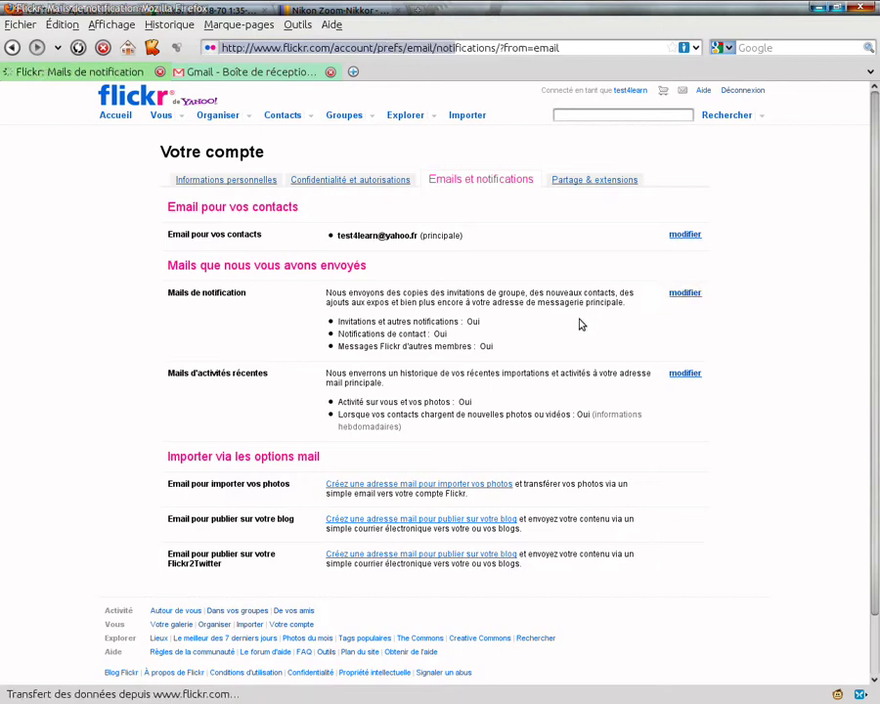
{"action": "left_click", "coordinate": [439, 401]}
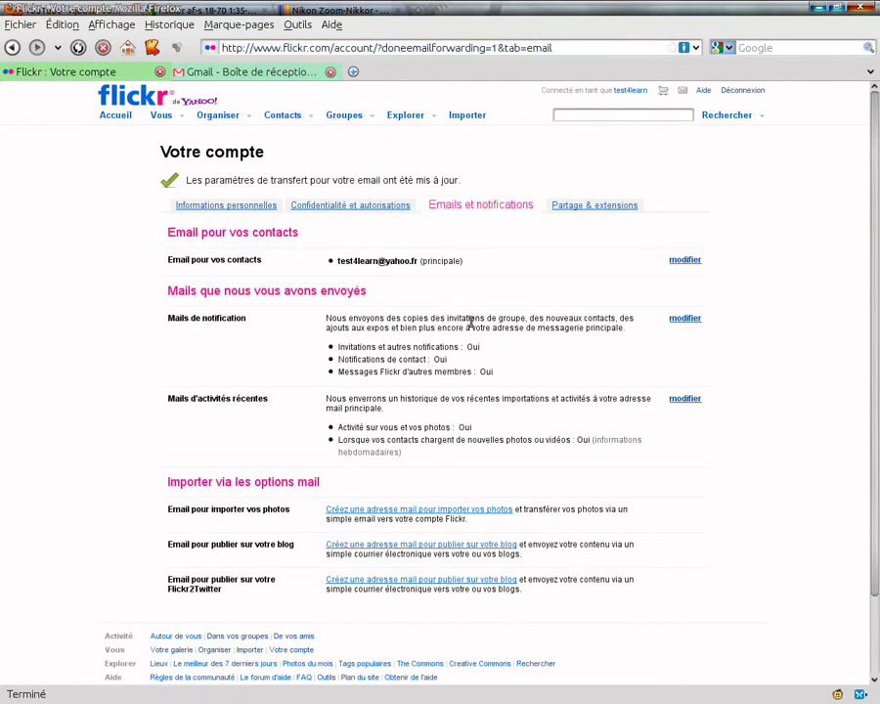
{"action": "scroll", "coordinate": [285, 333], "scroll_direction": "down", "scroll_amount": 1}
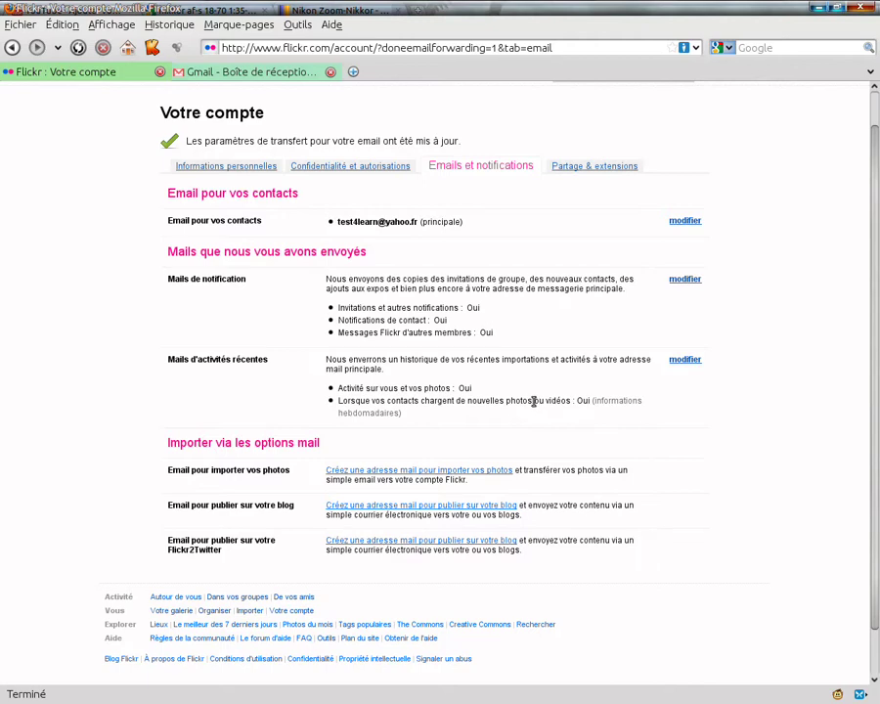
Step: Change the Mails d'activités récentes for contacts' uploads to a daily message and save
{"action": "left_click", "coordinate": [684, 360]}
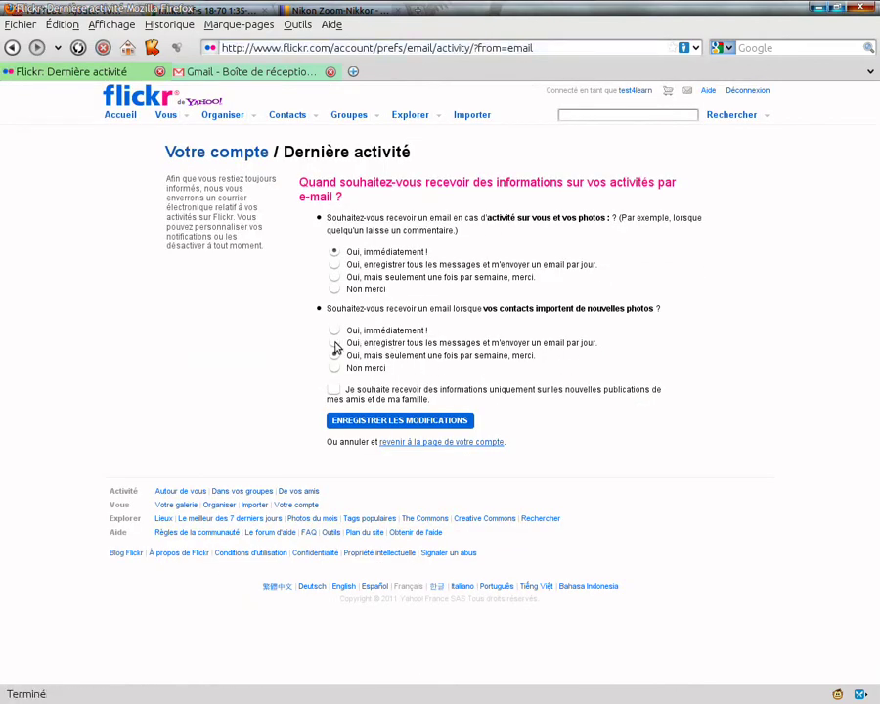
{"action": "left_click", "coordinate": [335, 344]}
{"action": "left_click", "coordinate": [412, 421]}
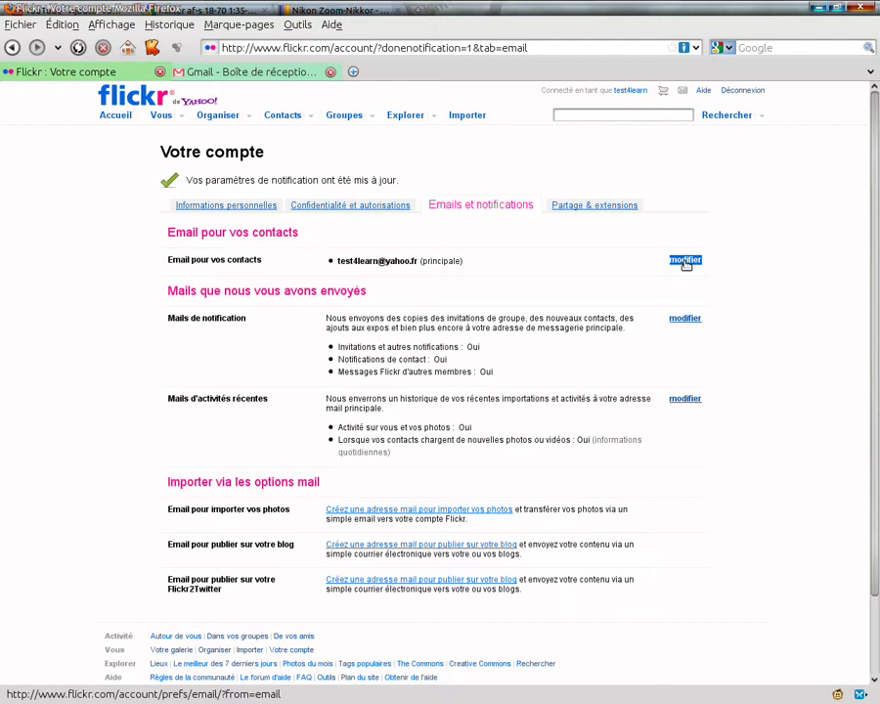
Step: Add the suggested Gmail address under Nouvelle adresse mail as a new contact e-mail
{"action": "left_click", "coordinate": [685, 261]}
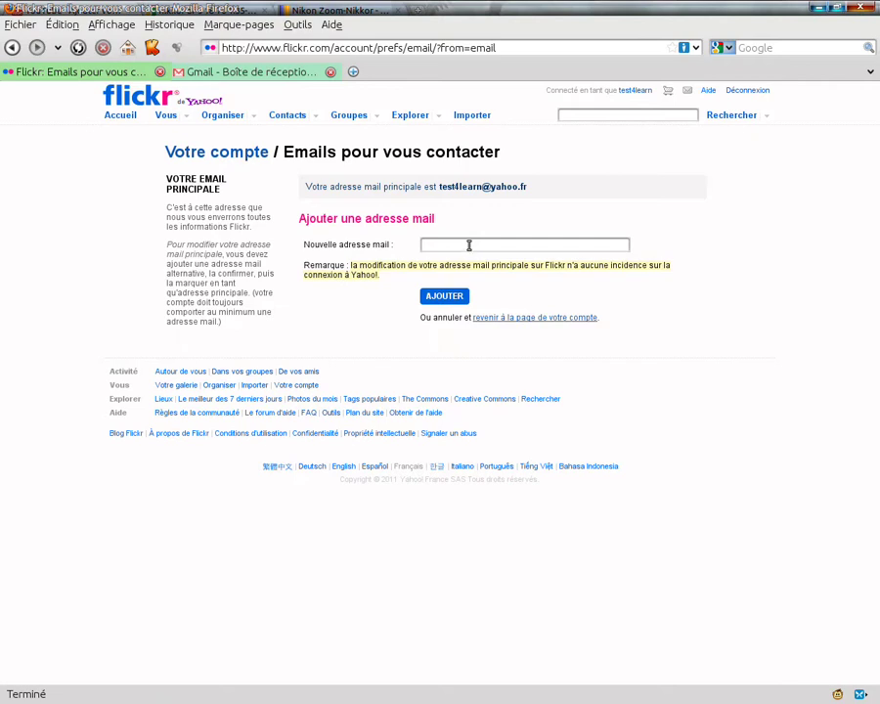
{"action": "left_click", "coordinate": [469, 245]}
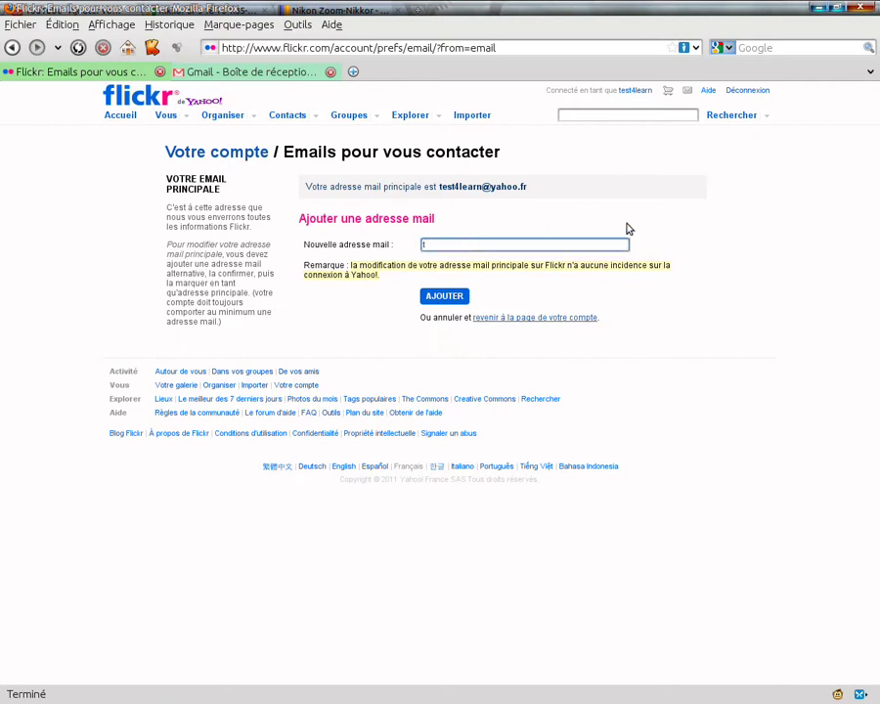
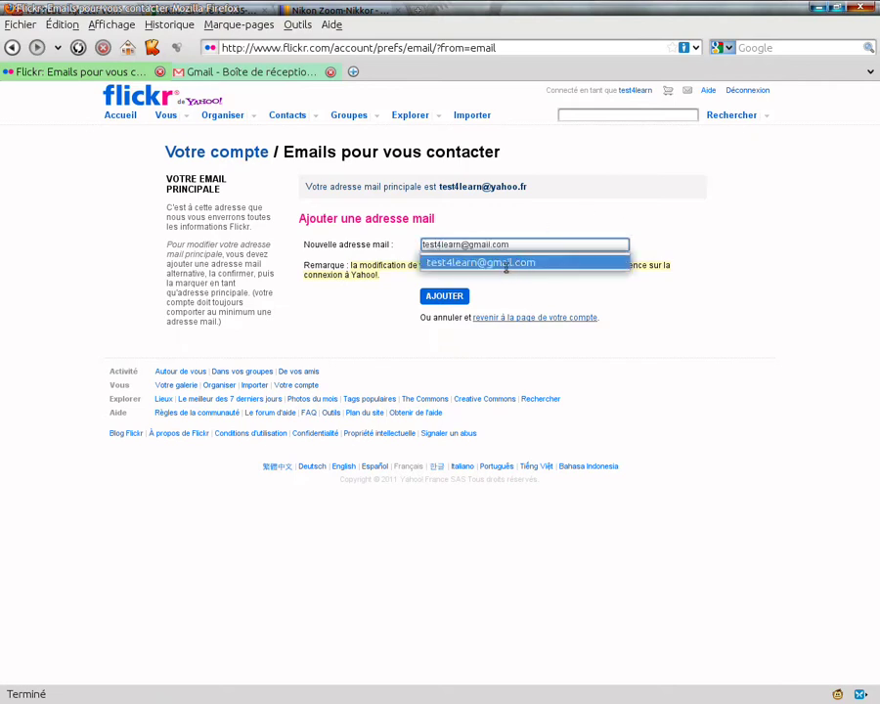
{"action": "left_click", "coordinate": [505, 263]}
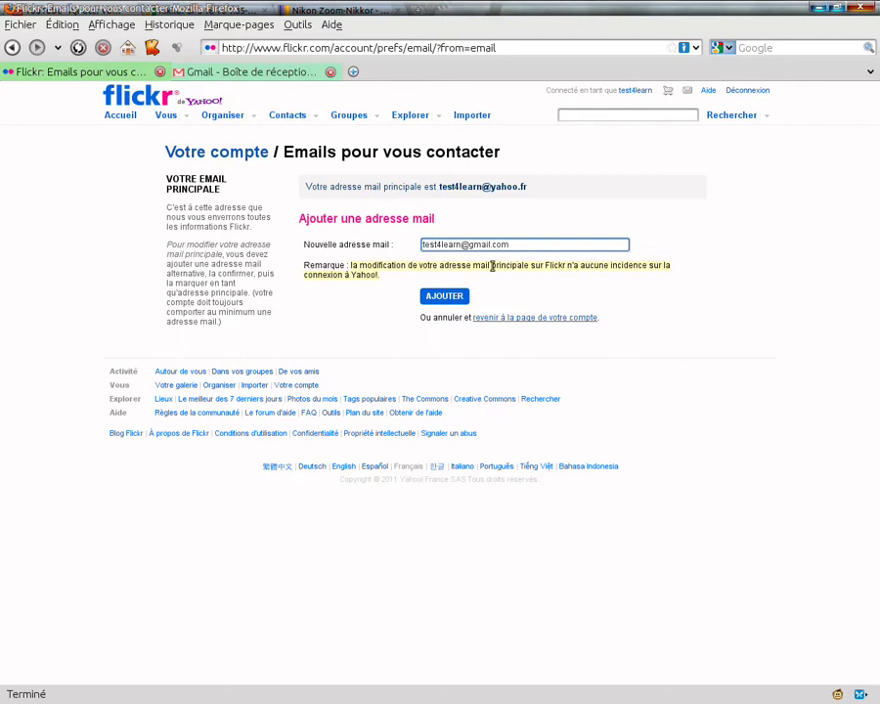
{"action": "left_click", "coordinate": [443, 299]}
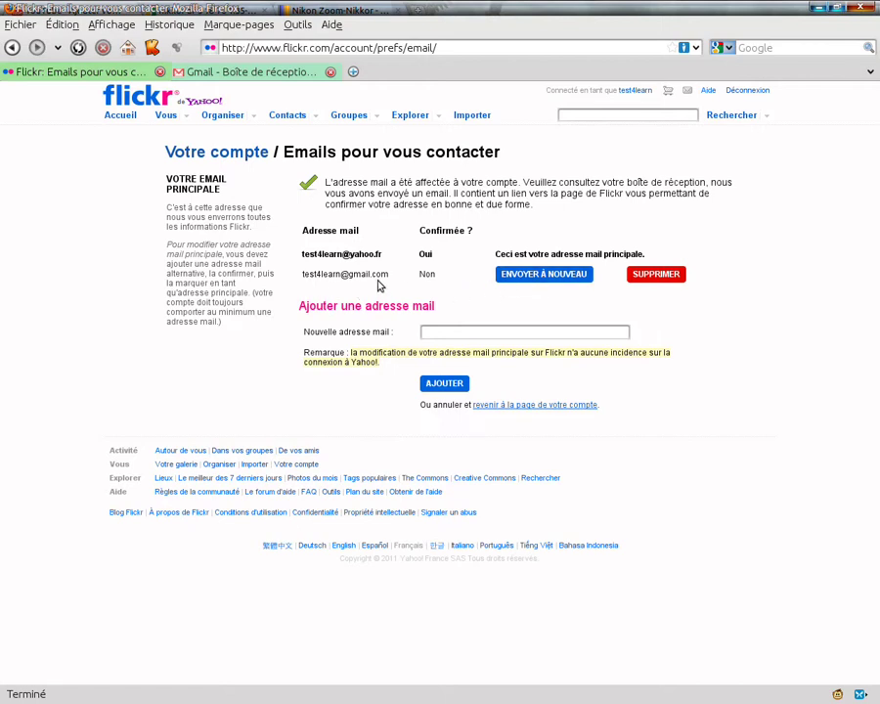
Step: Refresh Gmail, open Flickr's confirmation mail and follow its confirmation link
{"action": "left_click", "coordinate": [220, 71]}
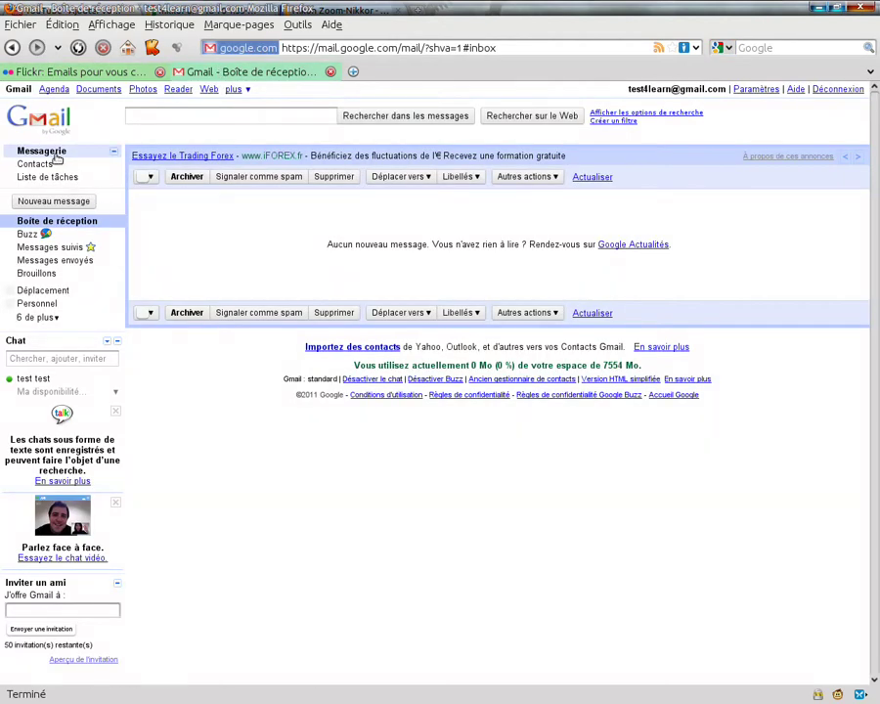
{"action": "left_click", "coordinate": [39, 113]}
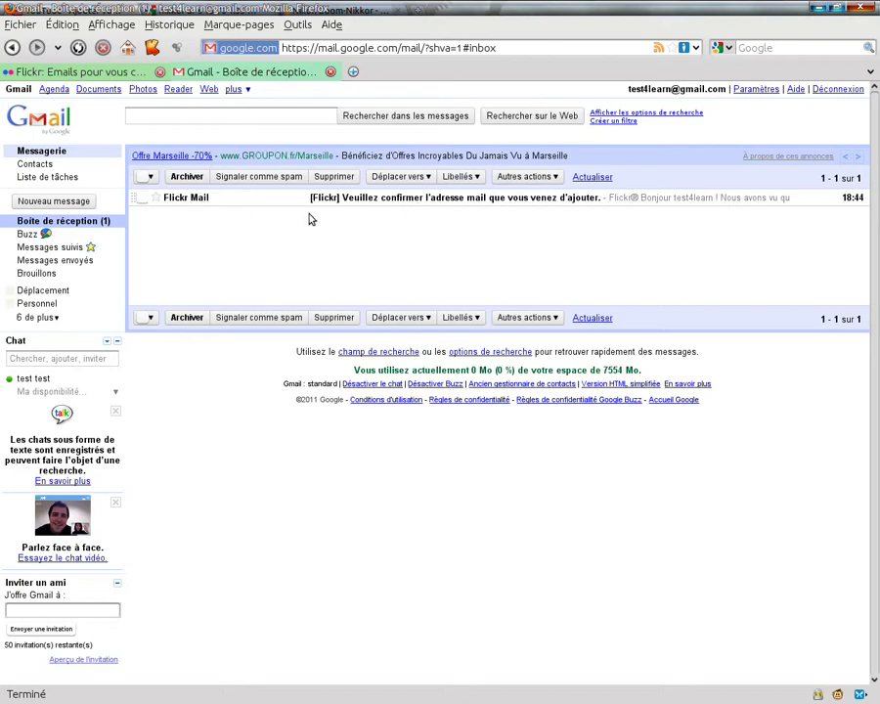
{"action": "left_click", "coordinate": [406, 198]}
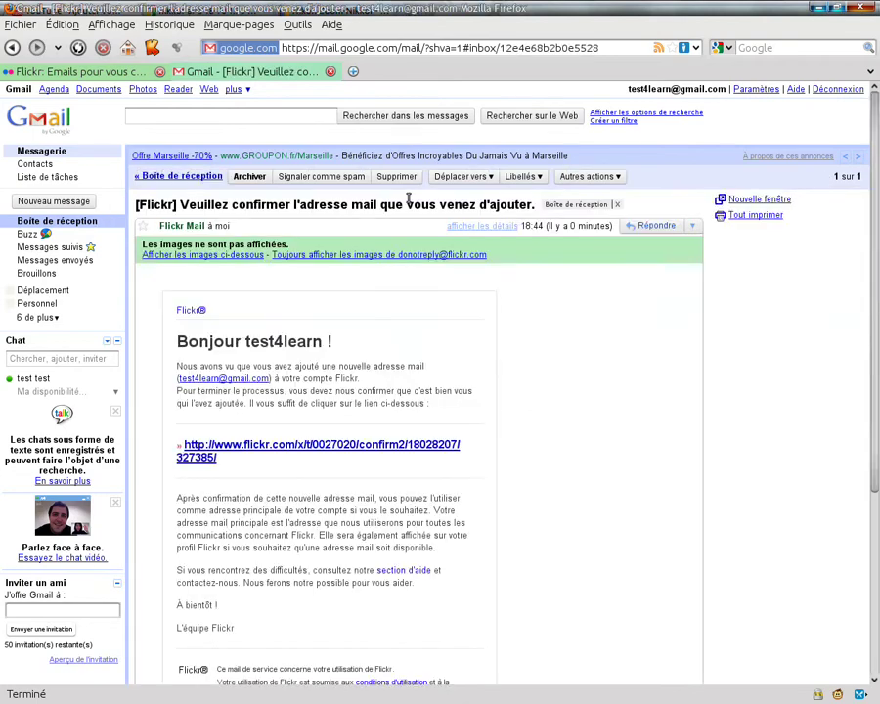
{"action": "left_click", "coordinate": [335, 445]}
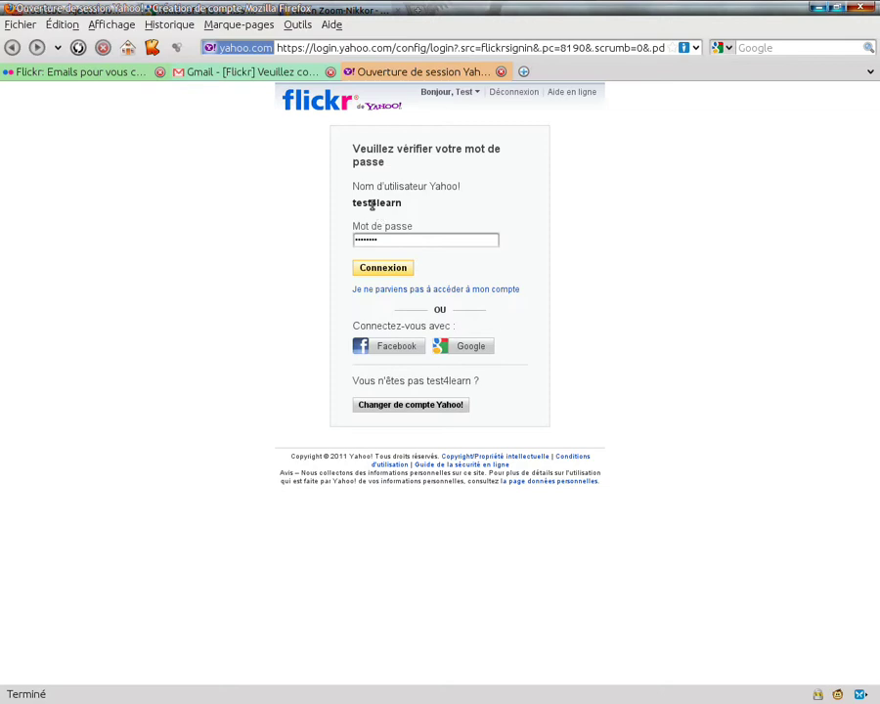
Step: Sign in on the Yahoo page, then make the Gmail address the primary e-mail
{"action": "left_click", "coordinate": [381, 271]}
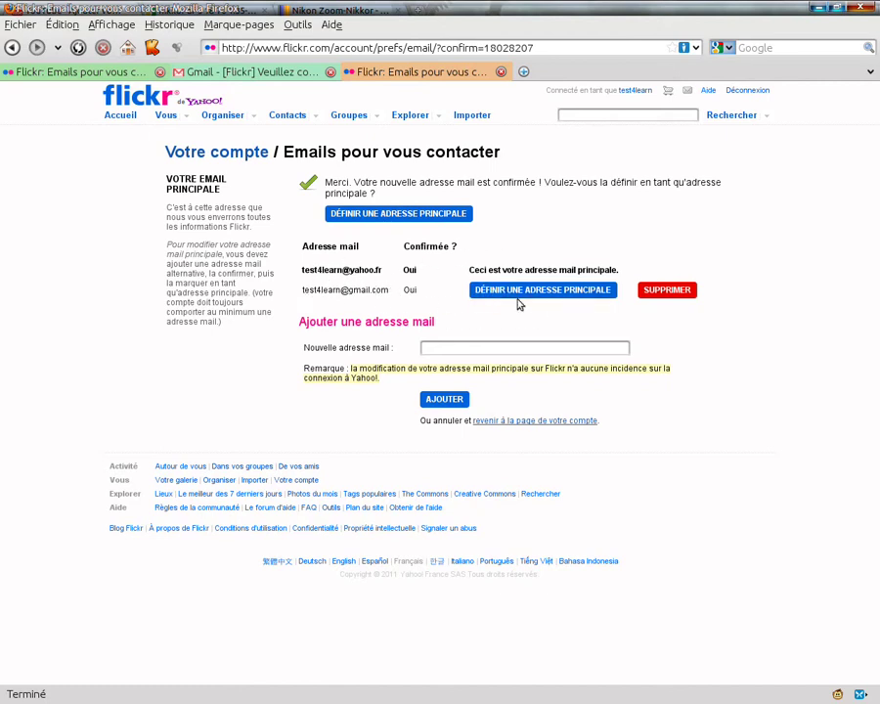
{"action": "left_click", "coordinate": [552, 294]}
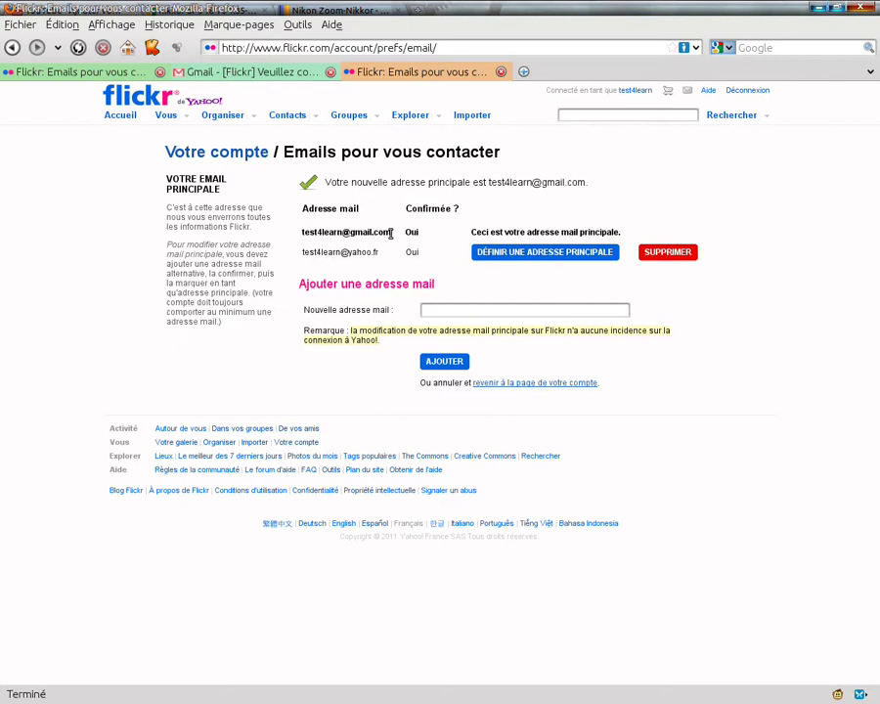
Step: Highlight the Gmail and Yahoo addresses, then close the confirmation tab and return to the first tab
{"action": "left_click_drag", "start_coordinate": [391, 232], "coordinate": [304, 230]}
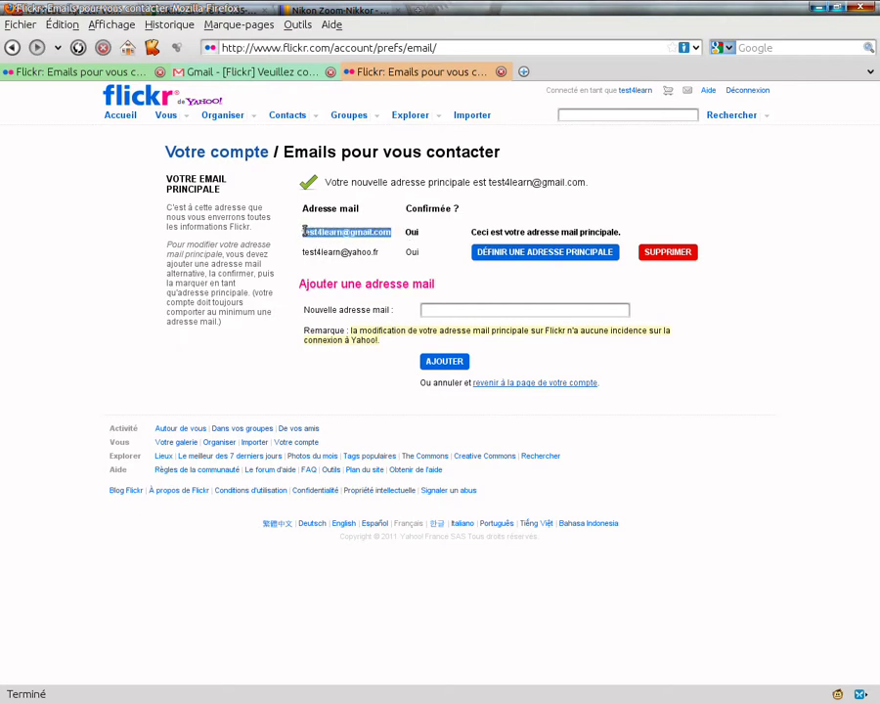
{"action": "left_click", "coordinate": [343, 232]}
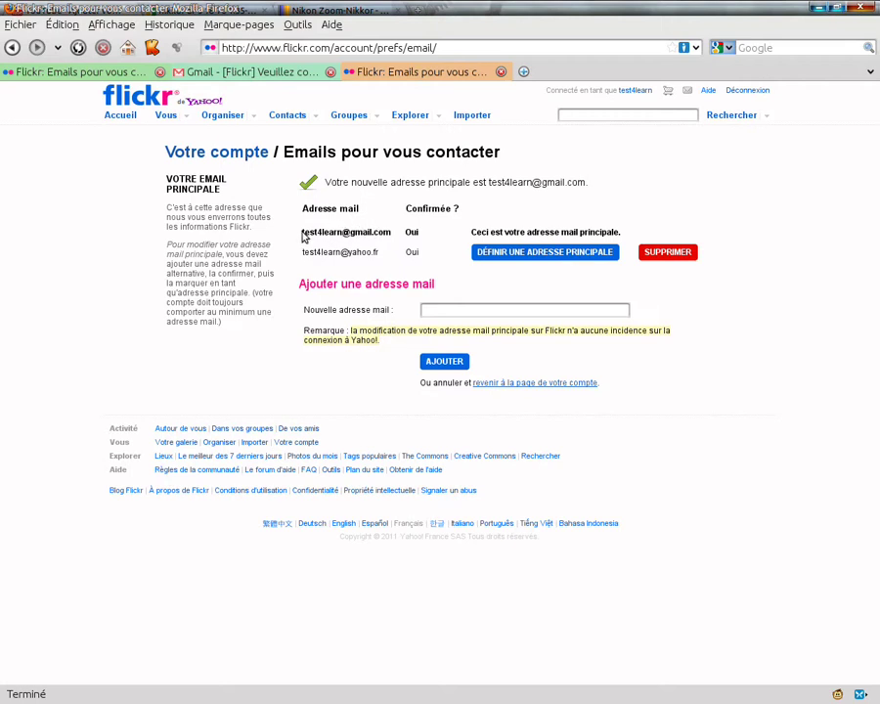
{"action": "left_click_drag", "start_coordinate": [303, 232], "coordinate": [395, 235]}
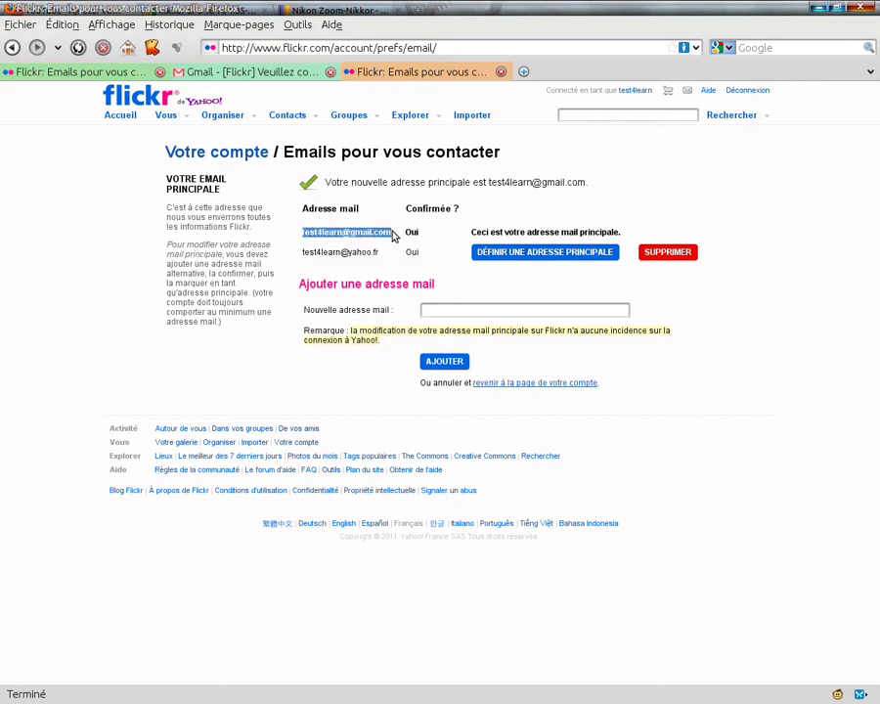
{"action": "left_click", "coordinate": [384, 221]}
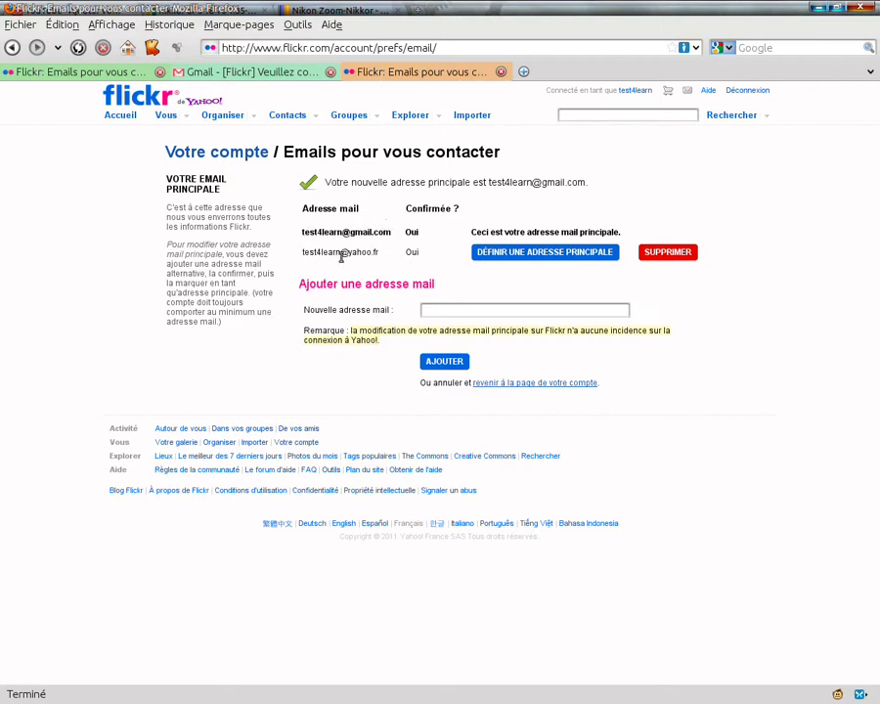
{"action": "left_click_drag", "start_coordinate": [337, 253], "coordinate": [382, 256]}
{"action": "left_click", "coordinate": [382, 257]}
{"action": "left_click_drag", "start_coordinate": [331, 252], "coordinate": [306, 254]}
{"action": "left_click", "coordinate": [314, 253]}
{"action": "left_click", "coordinate": [500, 71]}
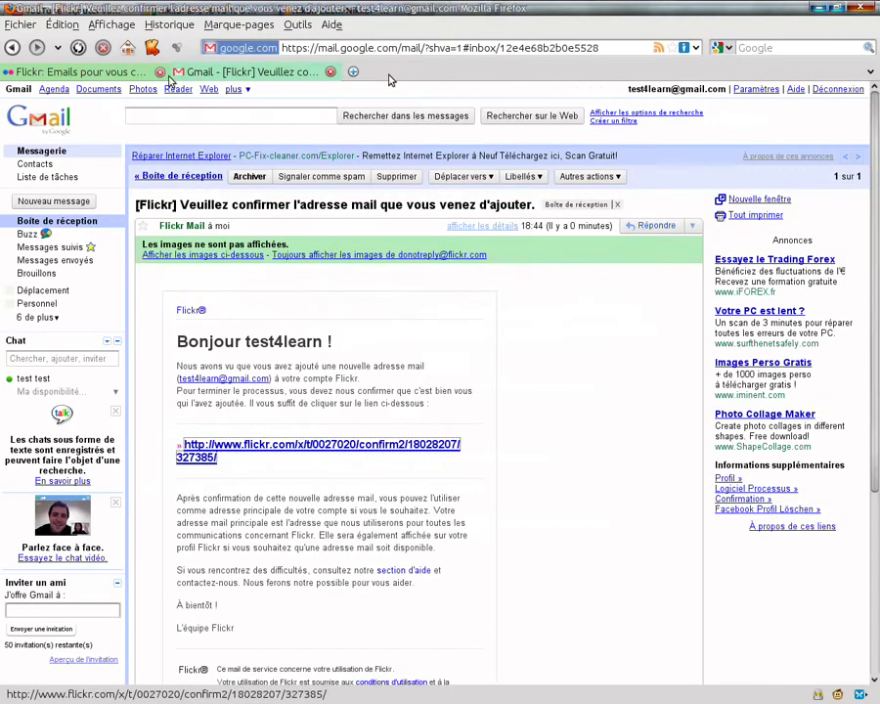
{"action": "left_click", "coordinate": [122, 77]}
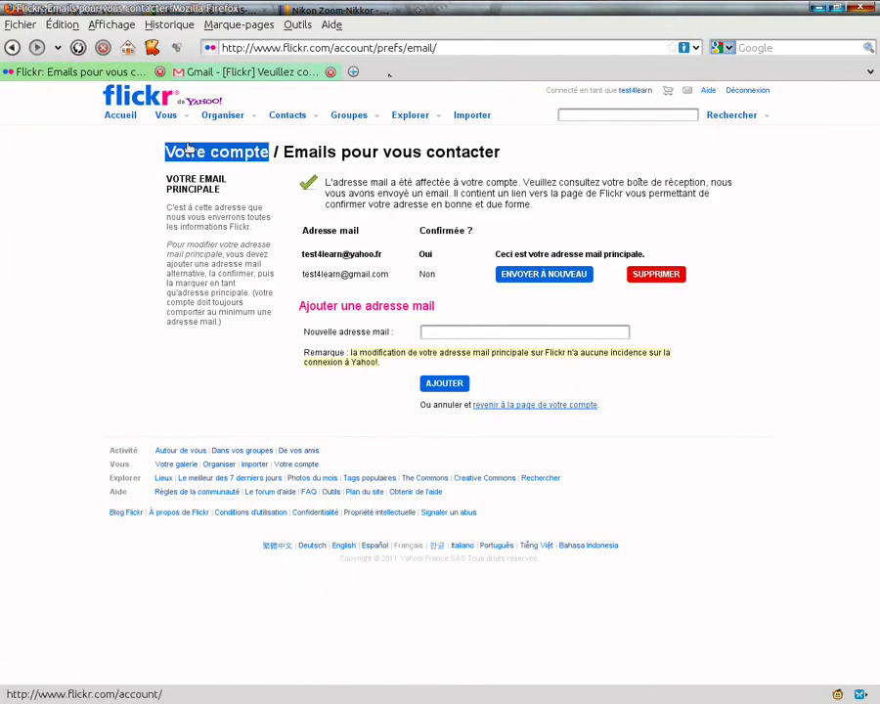
Step: Go from Accueil to the Contacts page of contacts' latest uploads
{"action": "left_click", "coordinate": [115, 118]}
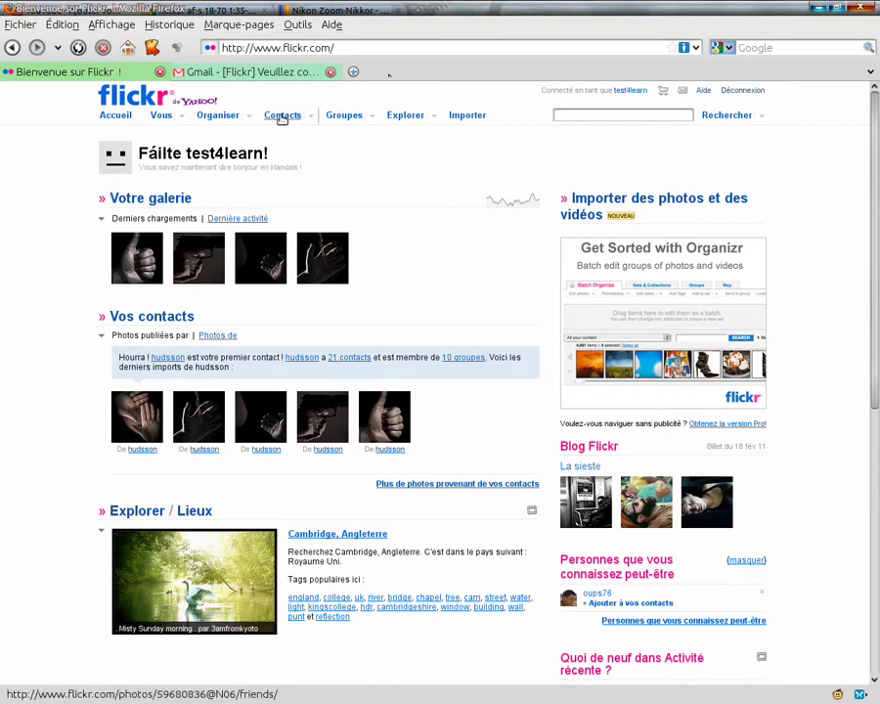
{"action": "left_click", "coordinate": [282, 117]}
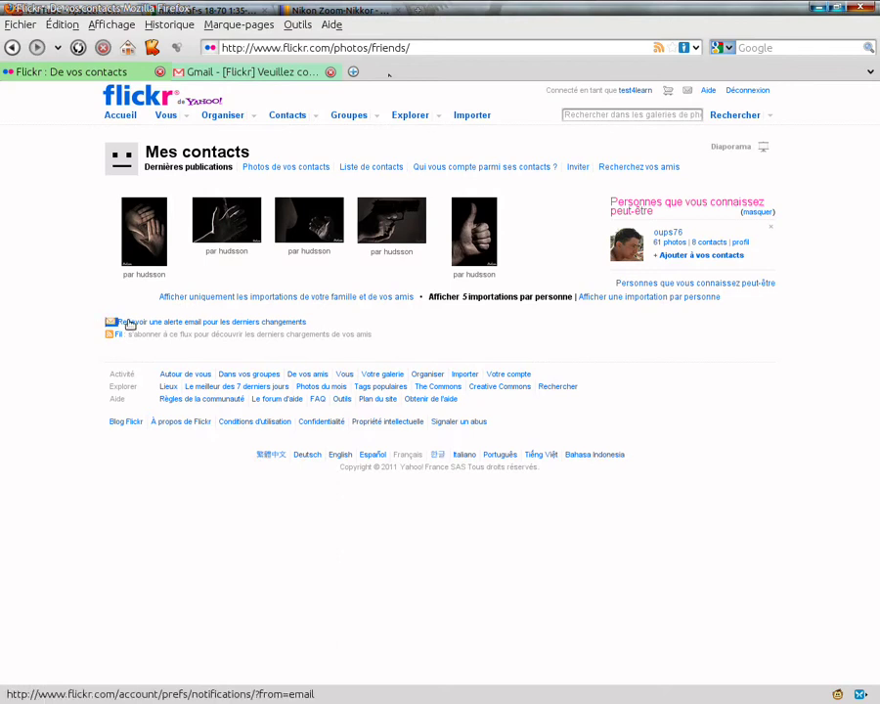
Step: Search Flickr for the contact's username and switch the results to Personnes
{"action": "left_click", "coordinate": [644, 116]}
{"action": "type", "text": "hudsson"}
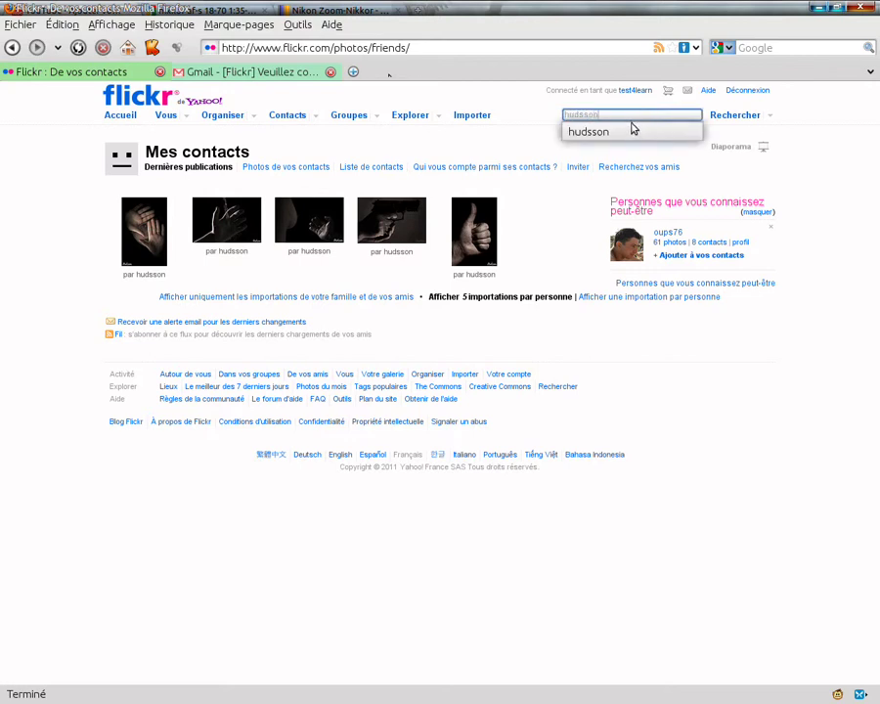
{"action": "left_click", "coordinate": [629, 128]}
{"action": "left_click", "coordinate": [731, 117]}
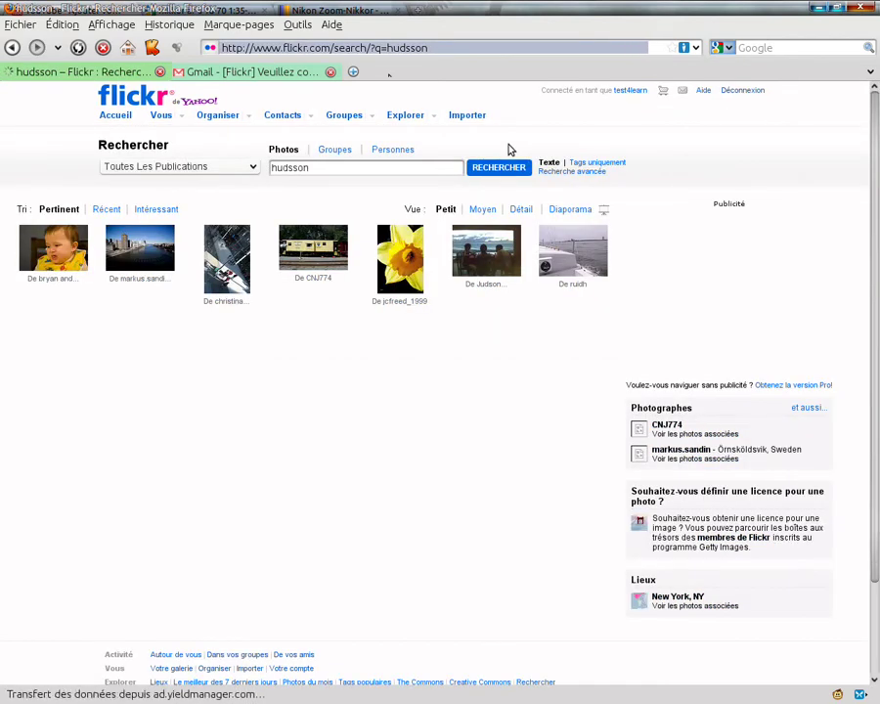
{"action": "left_click", "coordinate": [252, 168]}
{"action": "left_click", "coordinate": [392, 151]}
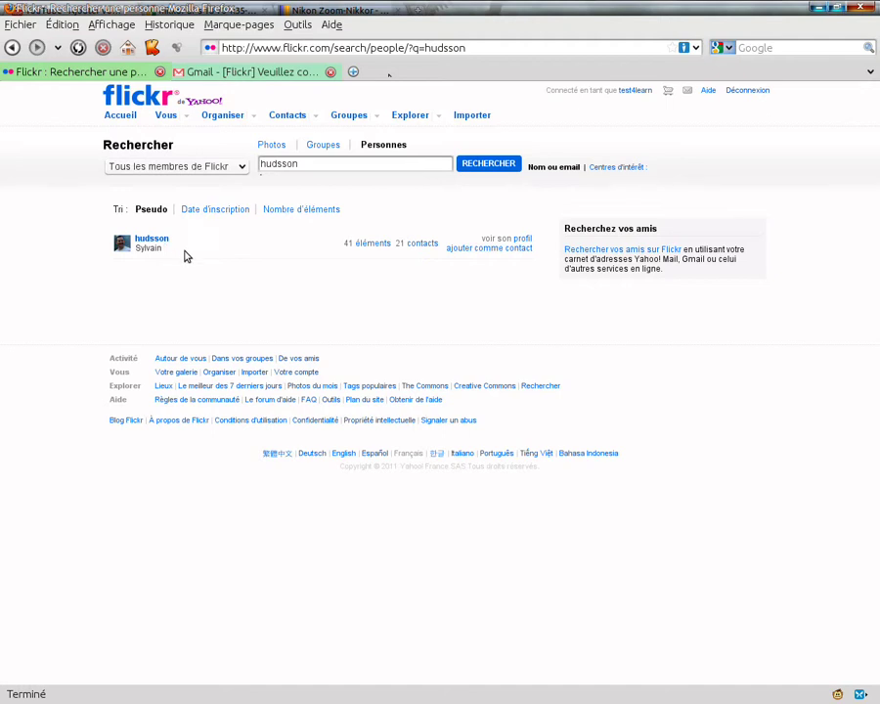
Step: Set the new contact's relationship, leaving both friend and family unmarked
{"action": "left_click", "coordinate": [501, 249]}
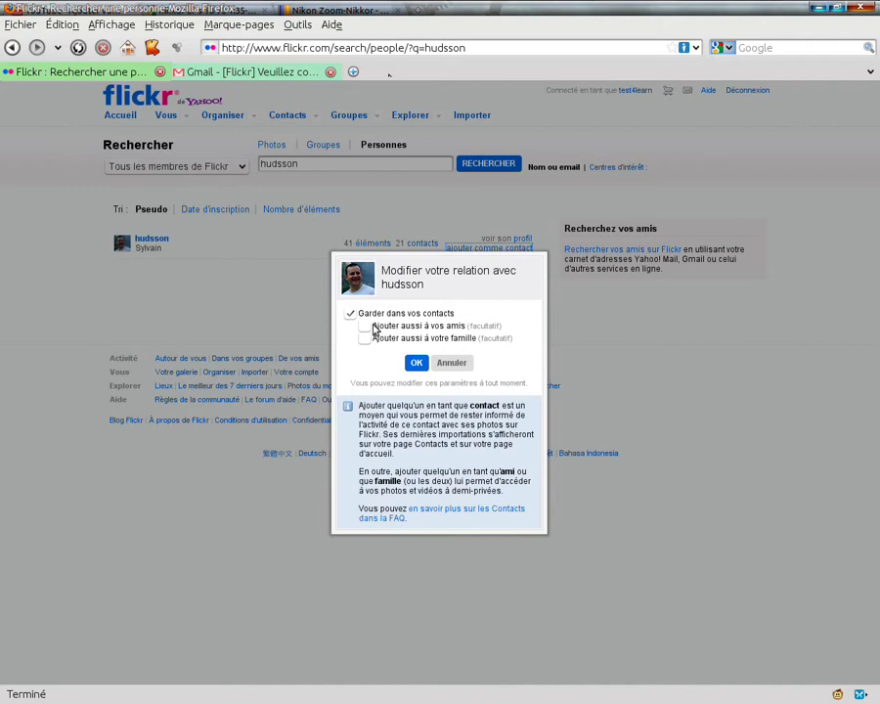
{"action": "left_click", "coordinate": [366, 327]}
{"action": "left_click", "coordinate": [364, 329]}
{"action": "left_click", "coordinate": [365, 329]}
{"action": "left_click", "coordinate": [367, 329]}
{"action": "left_click", "coordinate": [365, 338]}
{"action": "left_click", "coordinate": [363, 339]}
Step: Confirm the contact relationship, then go from contacts' latest photos to the groups overview
{"action": "left_click", "coordinate": [417, 363]}
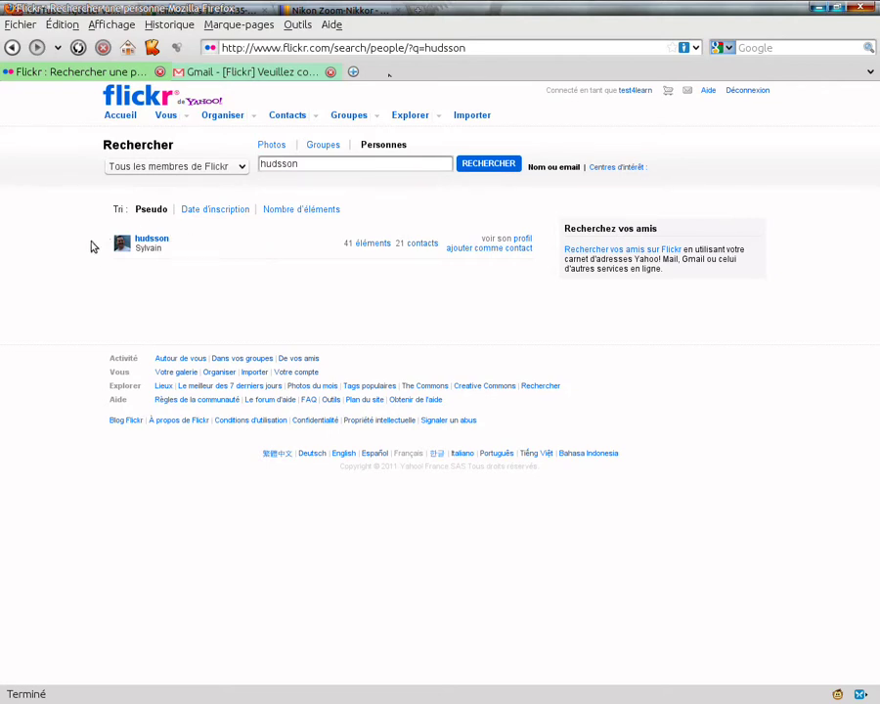
{"action": "left_click", "coordinate": [292, 117]}
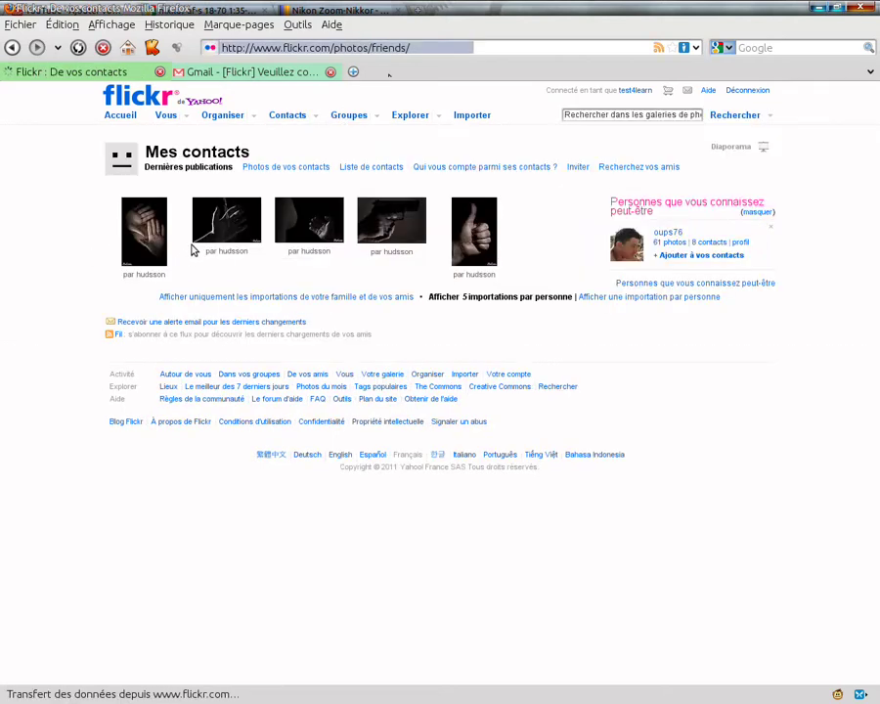
{"action": "left_click", "coordinate": [350, 118]}
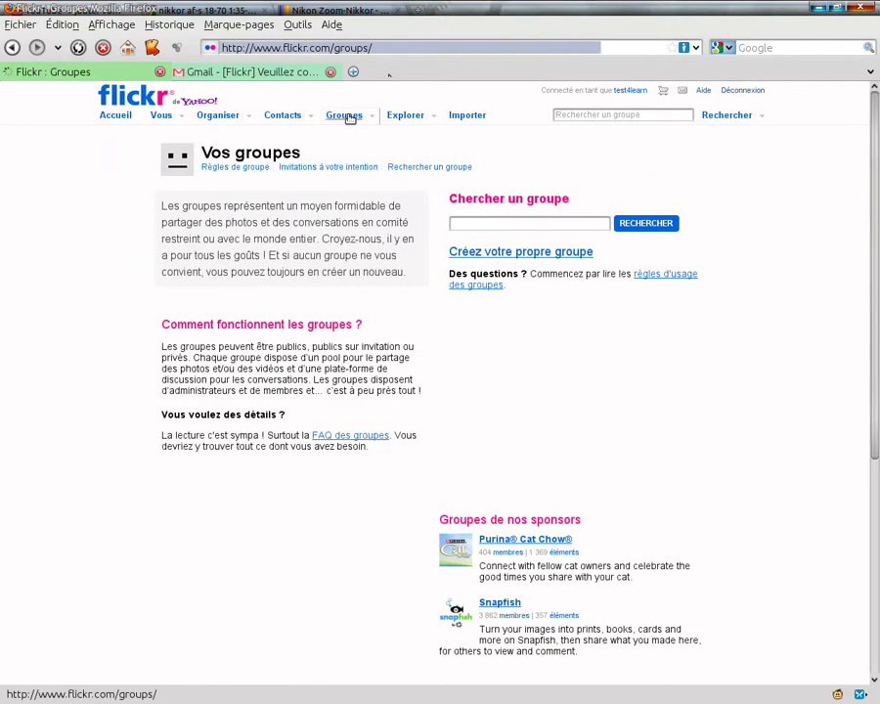
Step: Search groups for 'france' and open the Flore de France group from the results
{"action": "left_click", "coordinate": [507, 224]}
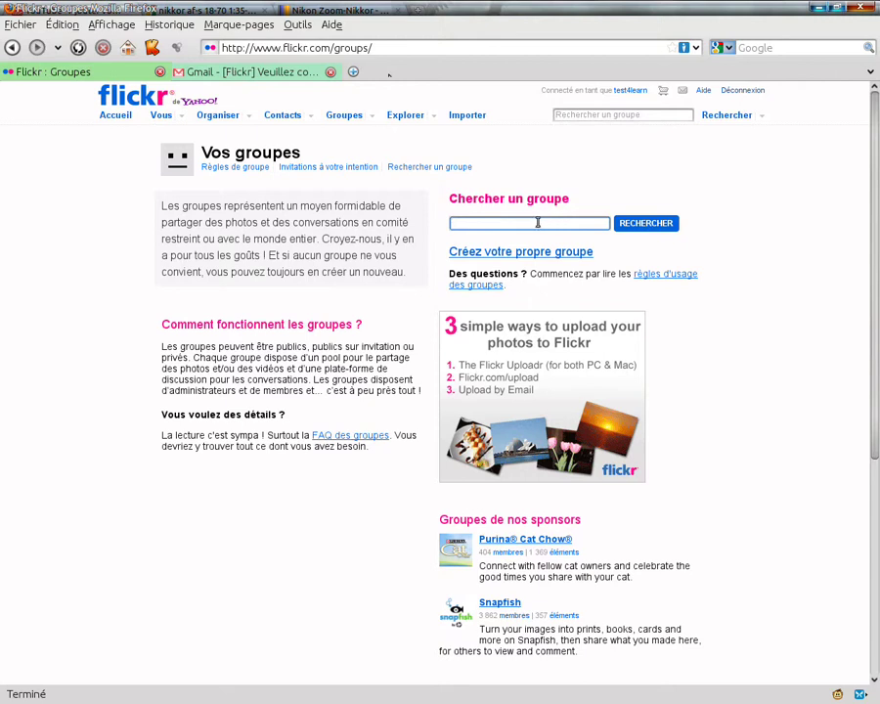
{"action": "type", "text": "france"}
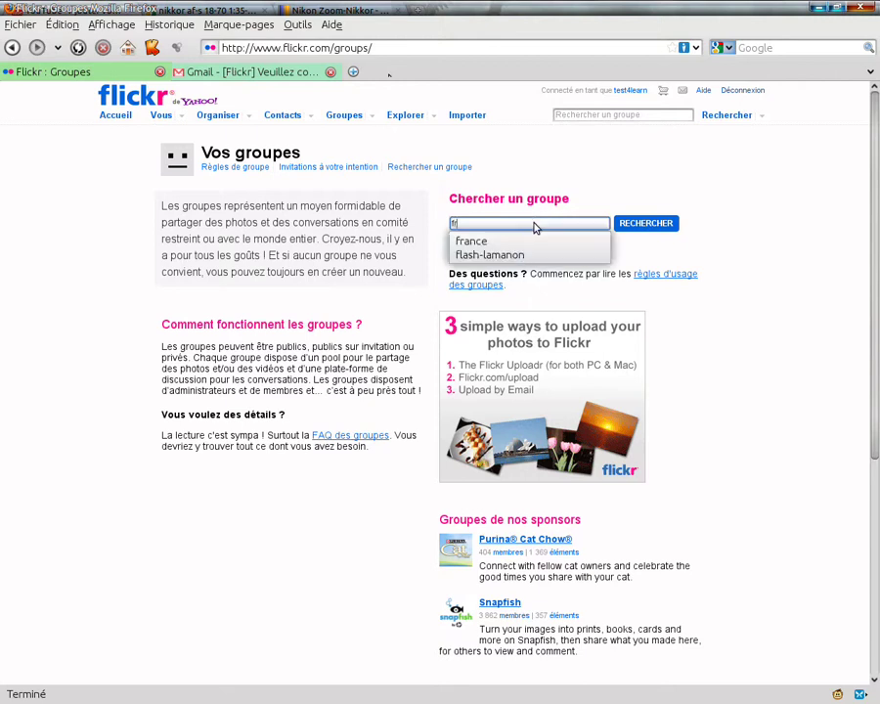
{"action": "key", "text": "Return"}
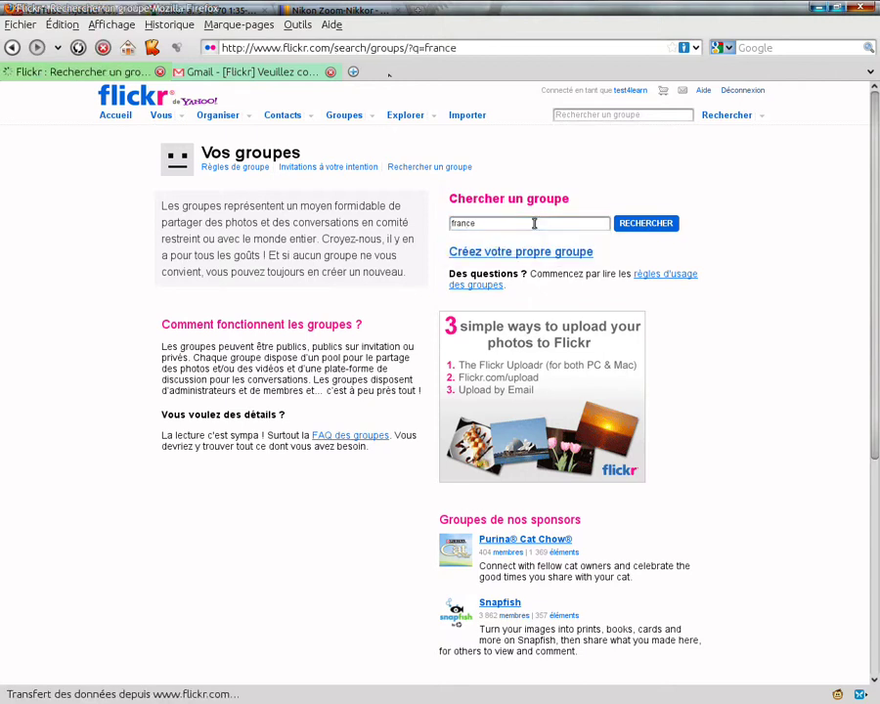
{"action": "scroll", "coordinate": [114, 352], "scroll_direction": "down", "scroll_amount": 1}
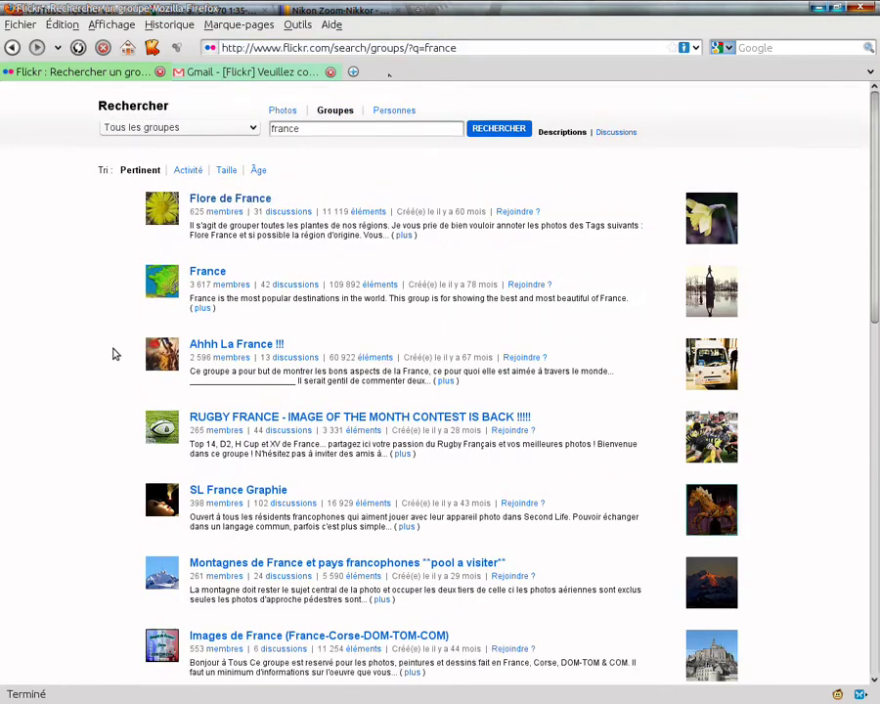
{"action": "scroll", "coordinate": [136, 349], "scroll_direction": "up", "scroll_amount": 1}
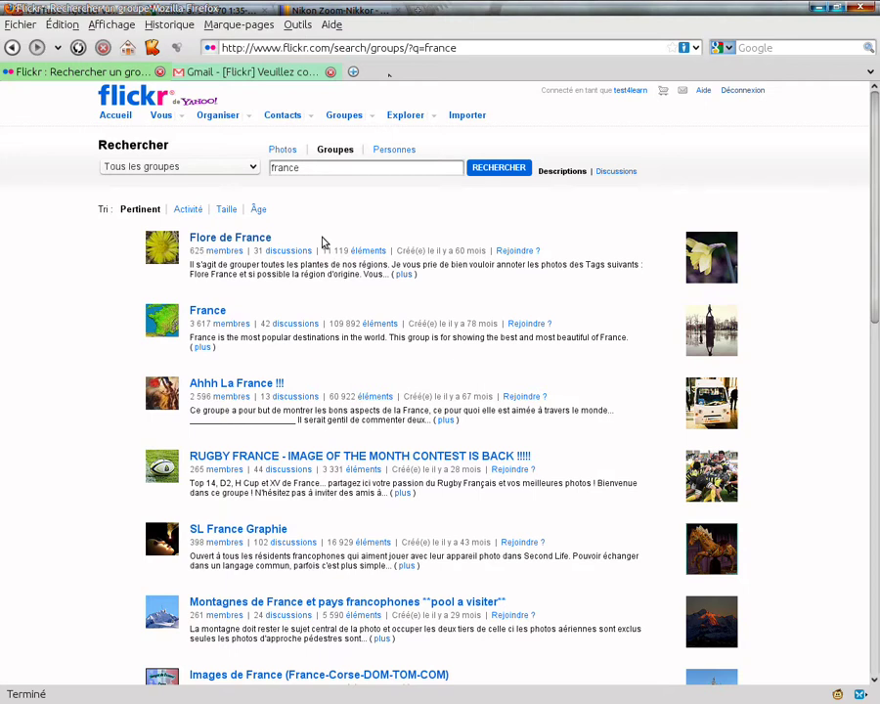
{"action": "scroll", "coordinate": [324, 239], "scroll_direction": "down", "scroll_amount": 2}
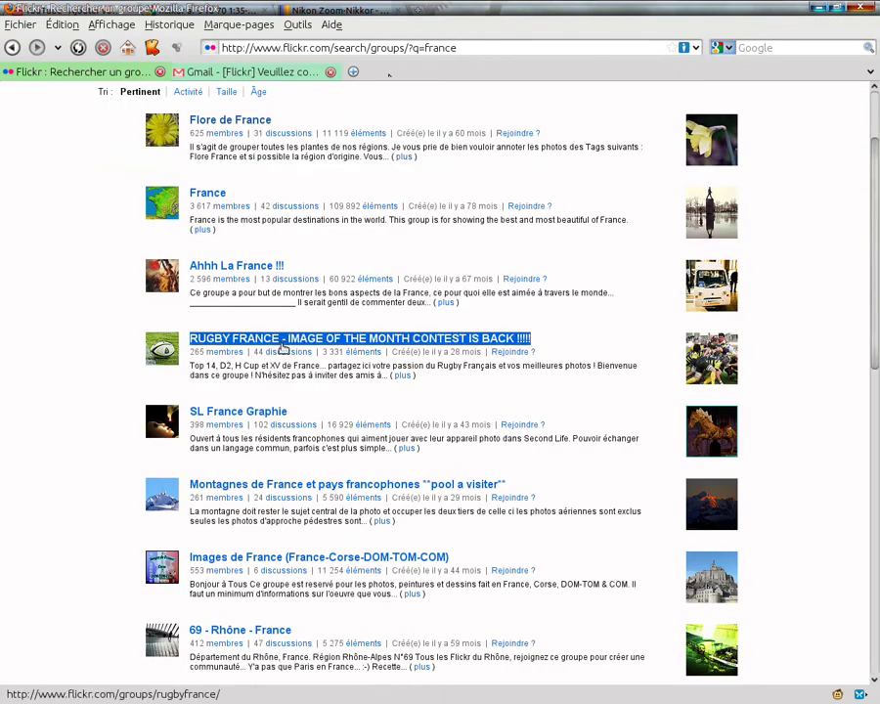
{"action": "scroll", "coordinate": [433, 366], "scroll_direction": "down", "scroll_amount": 10}
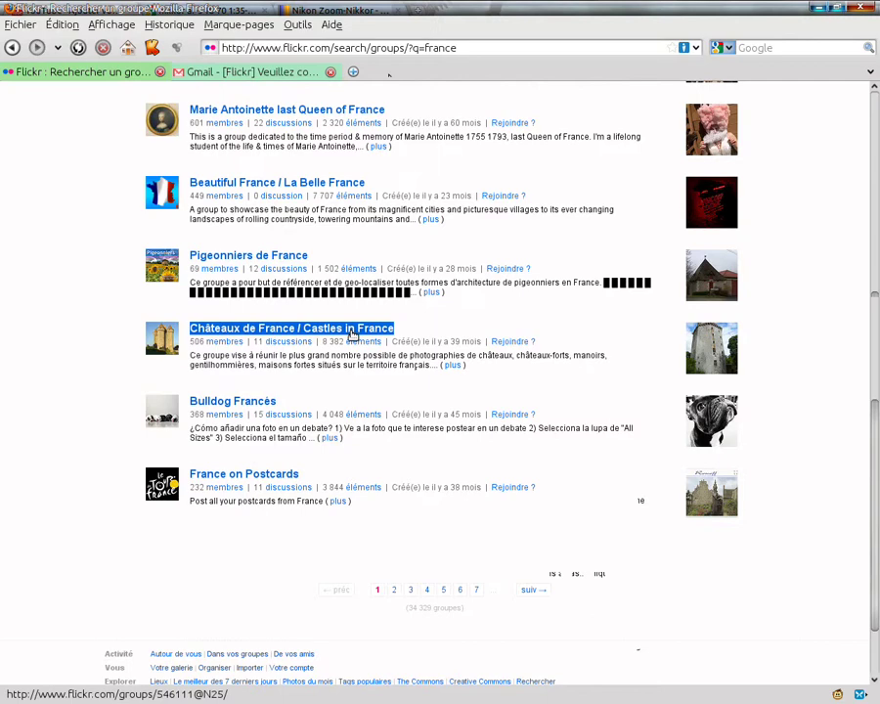
{"action": "scroll", "coordinate": [354, 334], "scroll_direction": "up", "scroll_amount": 15}
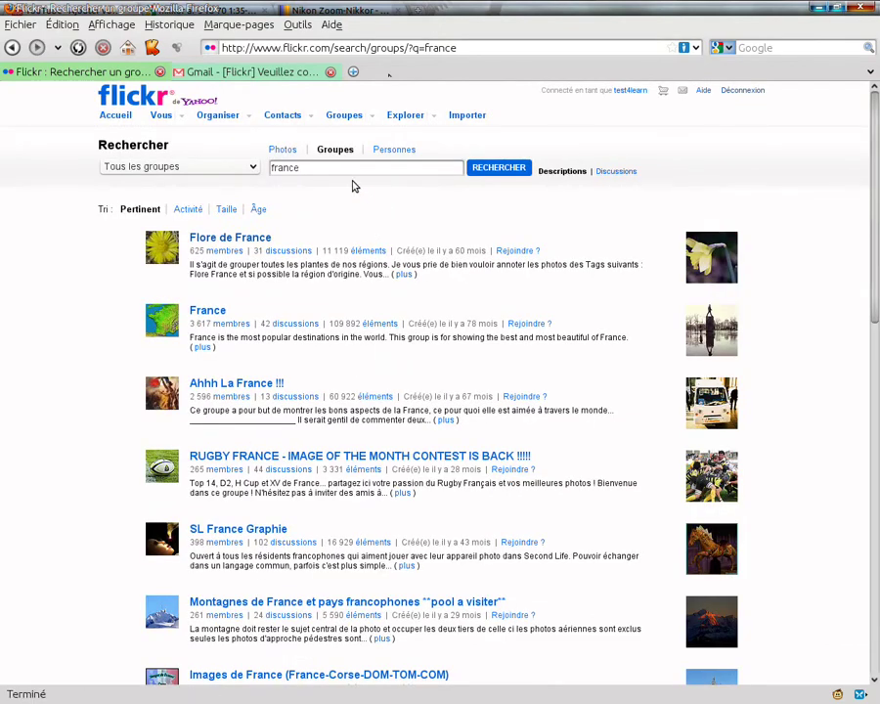
{"action": "left_click", "coordinate": [247, 240]}
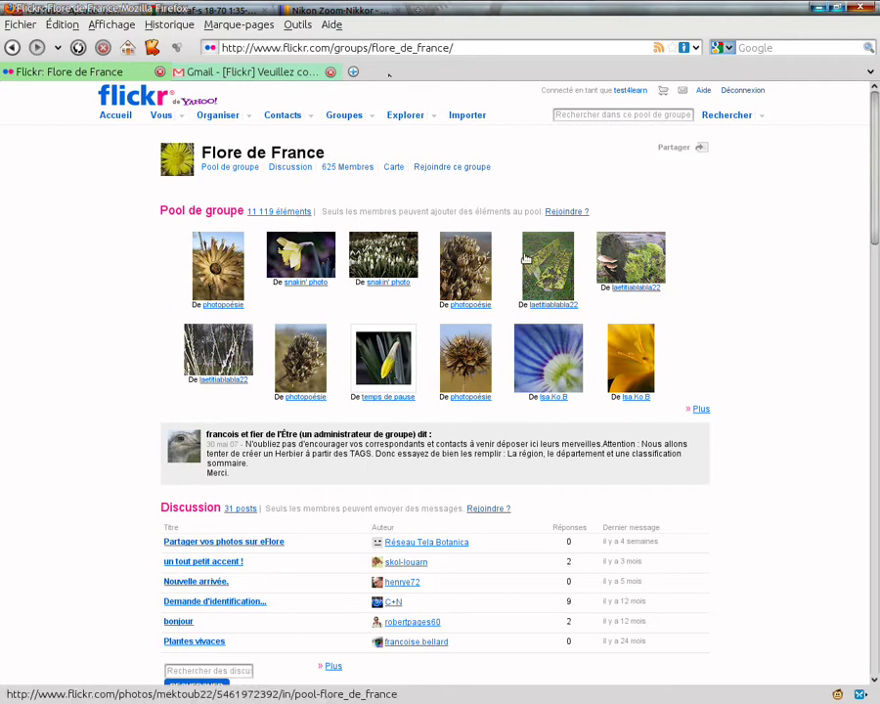
{"action": "left_click", "coordinate": [577, 212]}
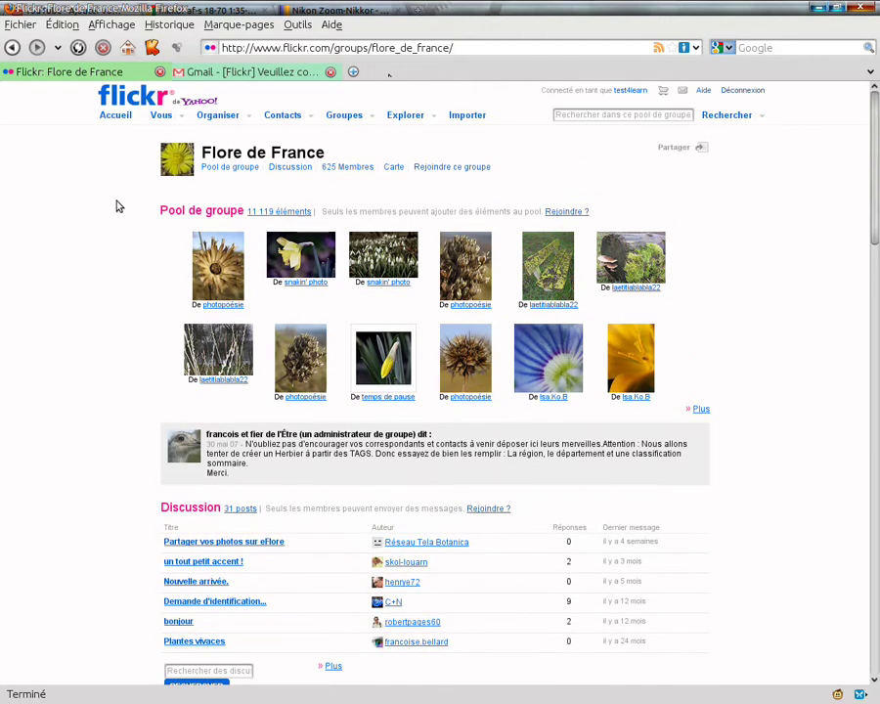
{"action": "left_click", "coordinate": [453, 47]}
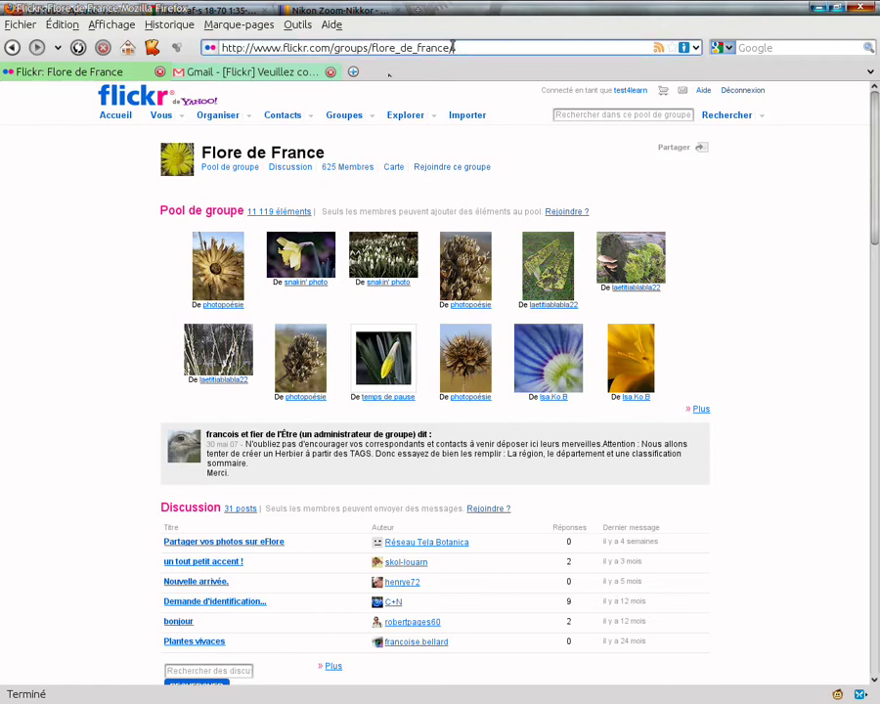
Step: Load the test4groupepublic group page from its pasted URL and join the group
{"action": "left_click_drag", "start_coordinate": [453, 47], "coordinate": [221, 49]}
{"action": "type", "text": "http://www.flickr.com/groups/1640660@N23/"}
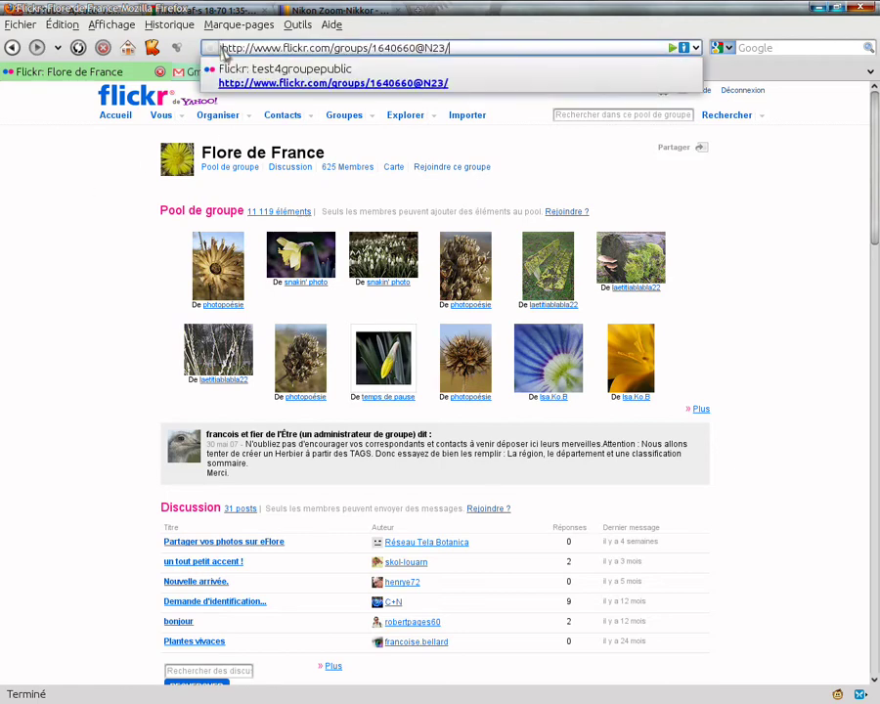
{"action": "key", "text": "Return"}
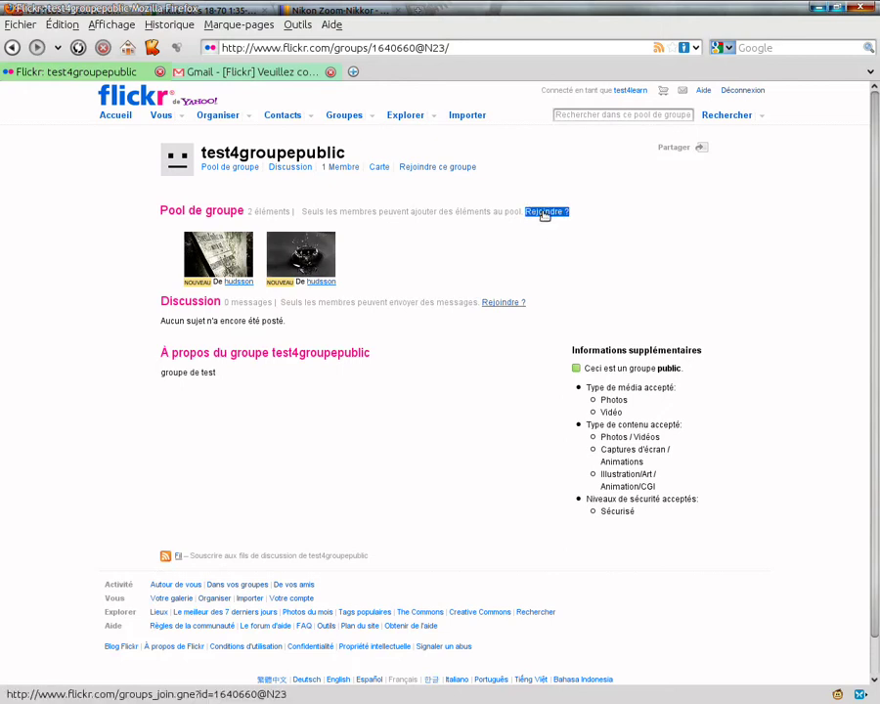
{"action": "left_click", "coordinate": [469, 169]}
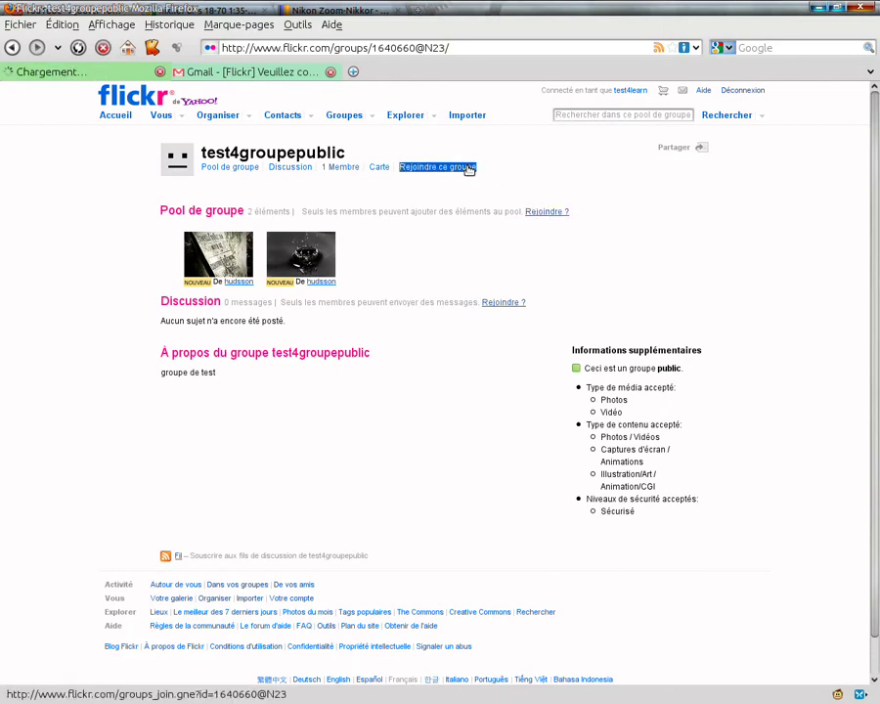
{"action": "left_click", "coordinate": [333, 199]}
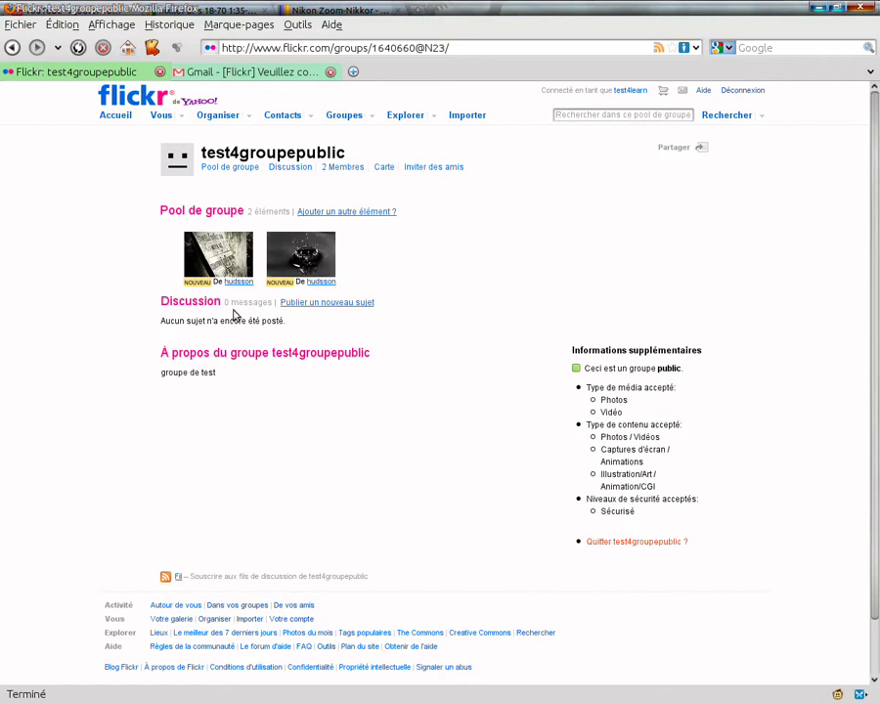
{"action": "left_click_drag", "start_coordinate": [296, 211], "coordinate": [397, 212]}
{"action": "left_click", "coordinate": [154, 196]}
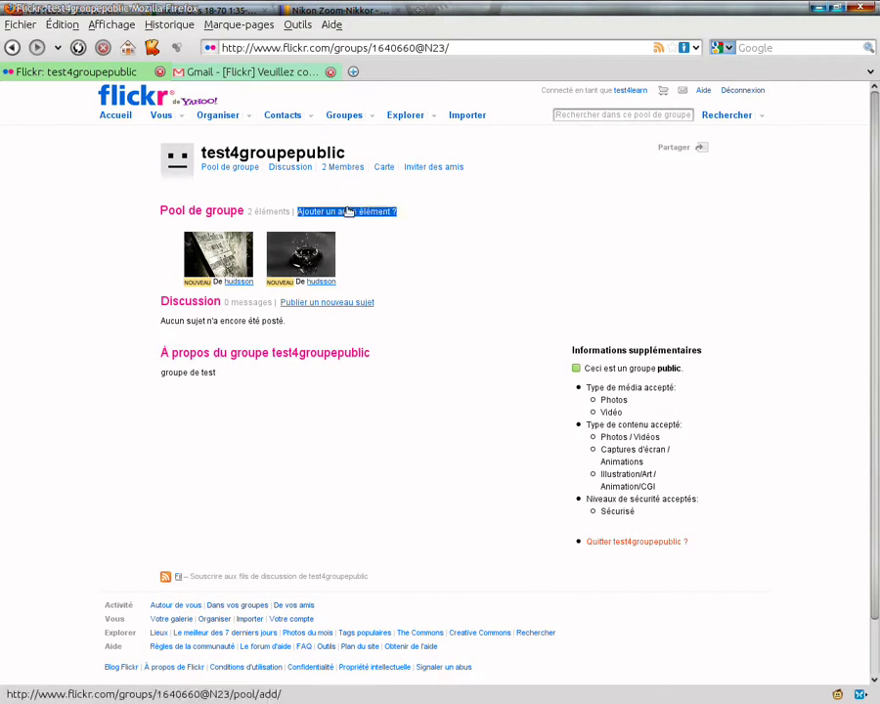
{"action": "left_click", "coordinate": [114, 117]}
Step: Add the gun photo 20110126T223140b_mail from your gallery to the test4groupepublic pool
{"action": "left_click", "coordinate": [147, 199]}
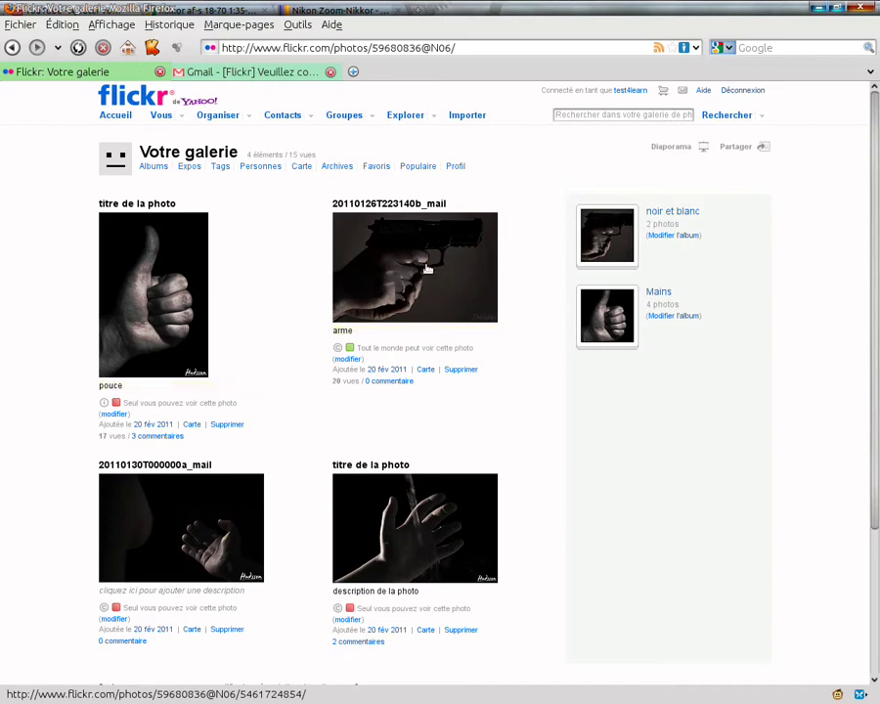
{"action": "left_click", "coordinate": [399, 246]}
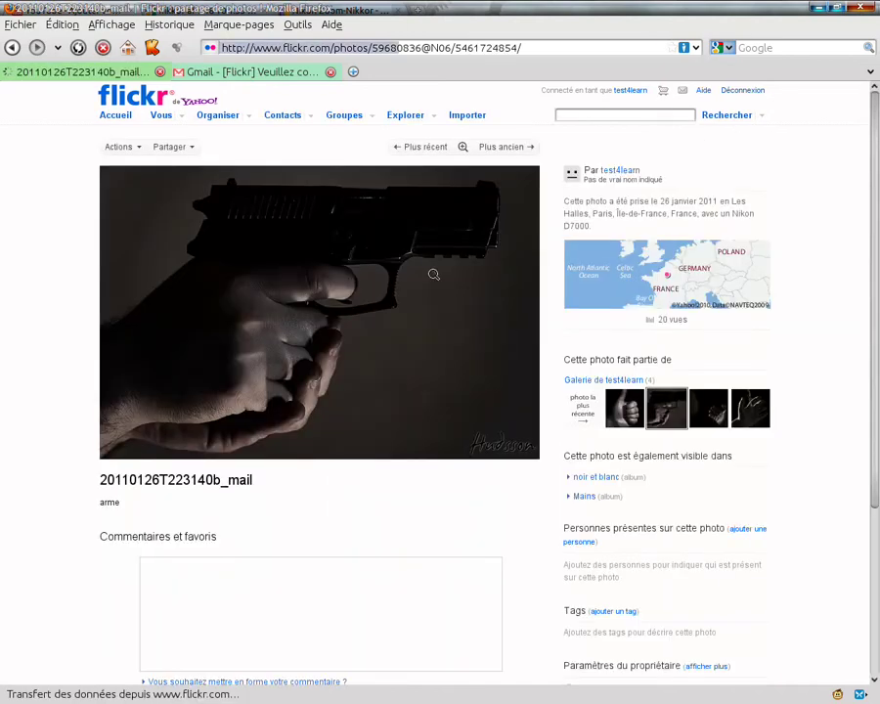
{"action": "left_click", "coordinate": [137, 147]}
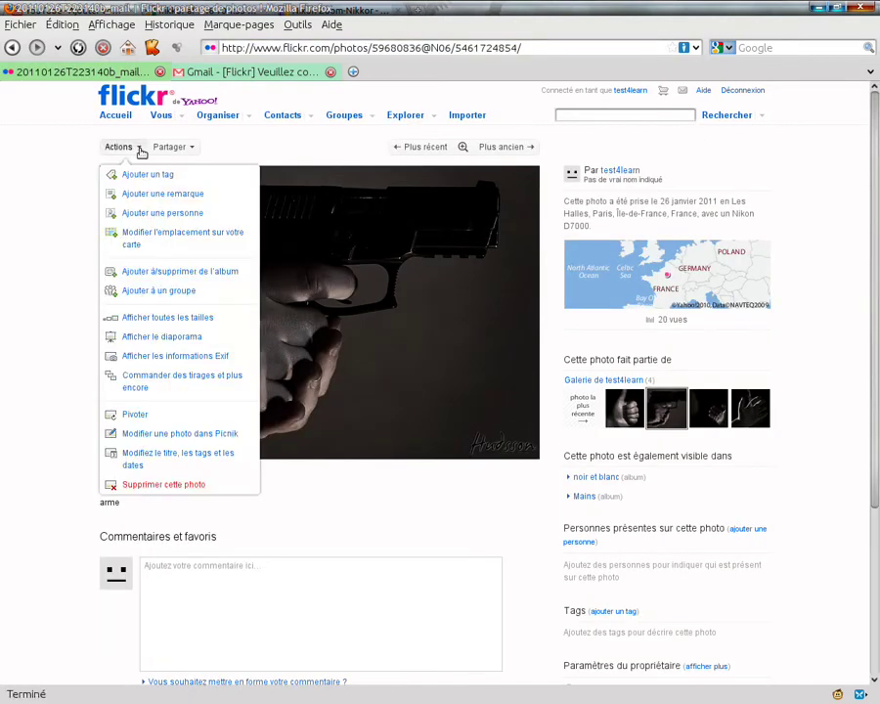
{"action": "left_click", "coordinate": [155, 292]}
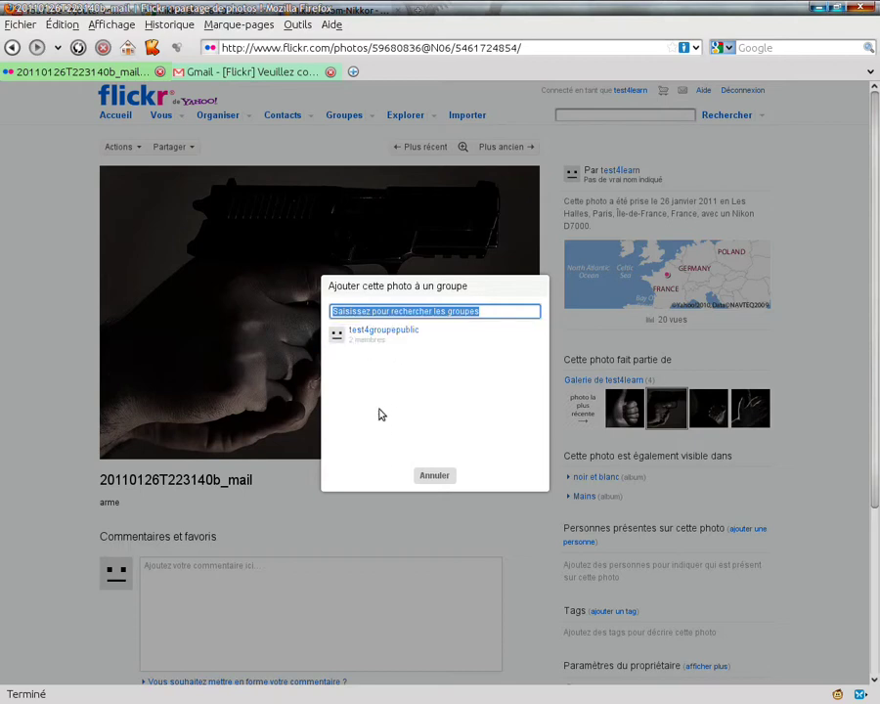
{"action": "left_click", "coordinate": [379, 336]}
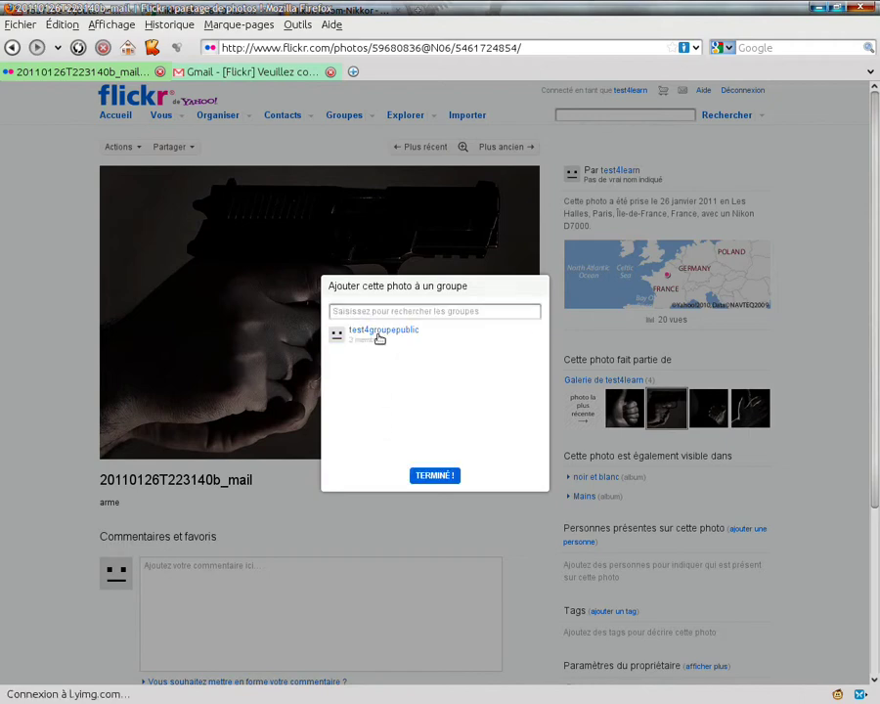
{"action": "left_click", "coordinate": [516, 330]}
{"action": "left_click", "coordinate": [450, 476]}
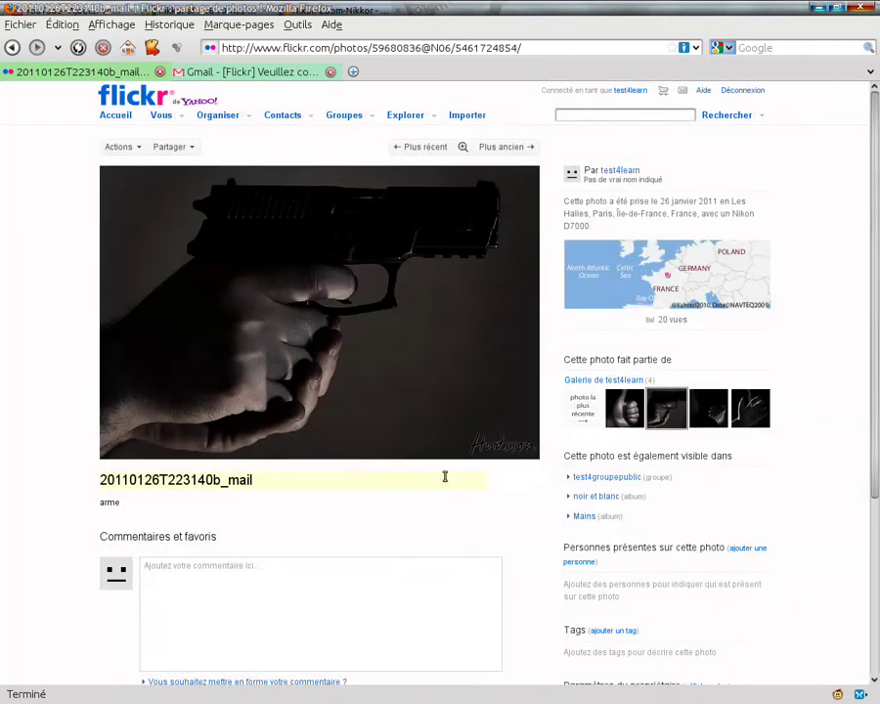
{"action": "left_click", "coordinate": [370, 116]}
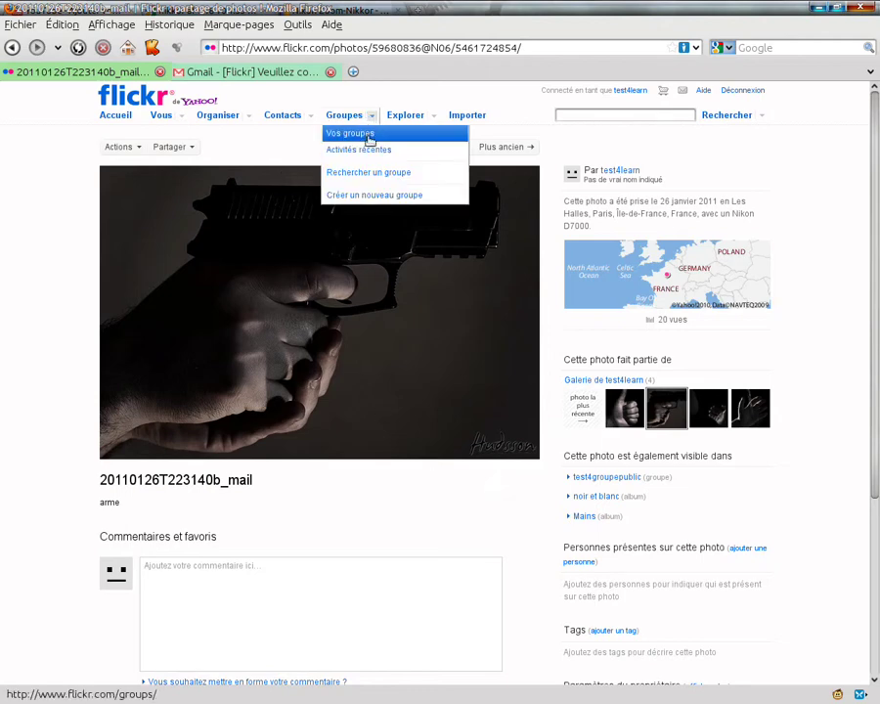
Step: Open test4groupepublic from Vos groupes and view the gun photo at the top of its pool
{"action": "left_click", "coordinate": [360, 138]}
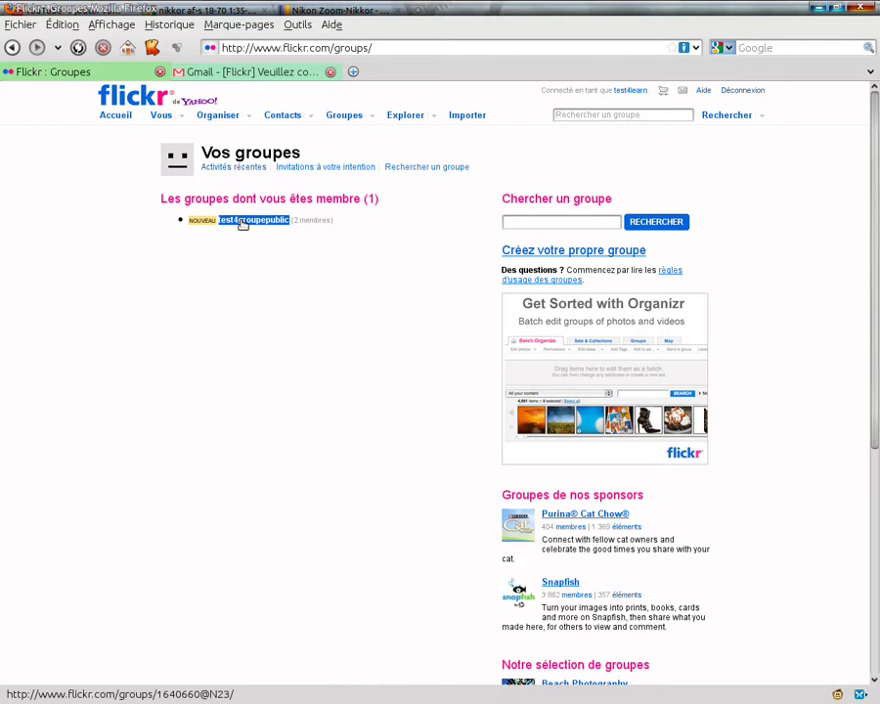
{"action": "left_click", "coordinate": [243, 222]}
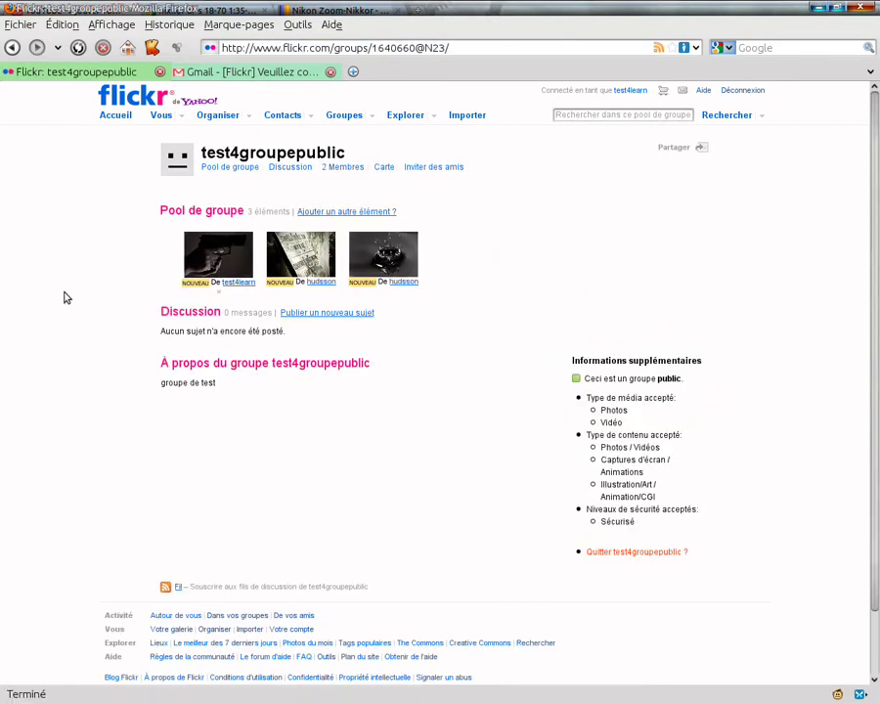
{"action": "left_click", "coordinate": [246, 252]}
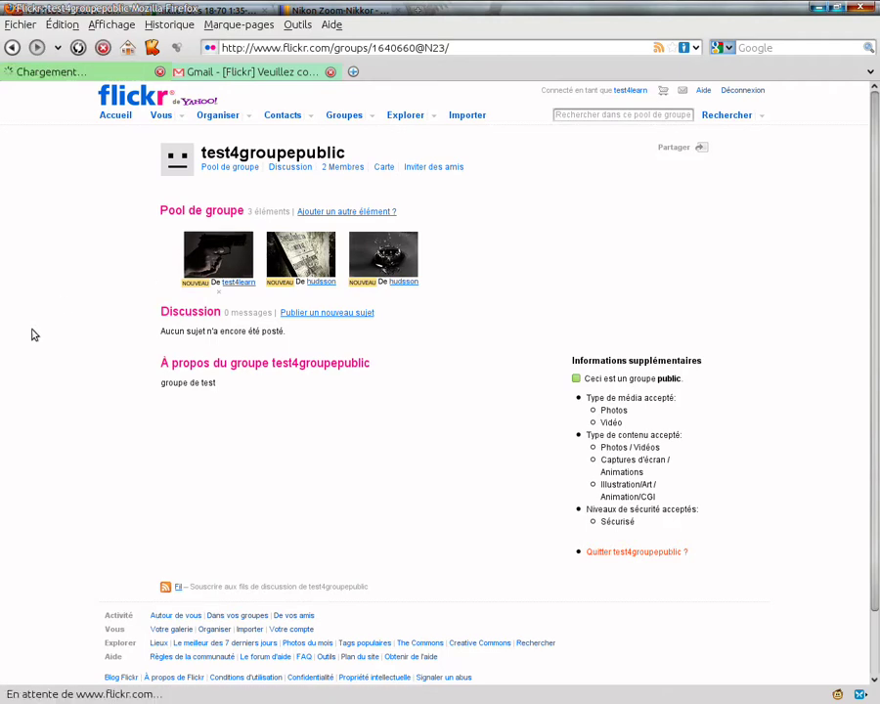
{"action": "scroll", "coordinate": [49, 293], "scroll_direction": "down", "scroll_amount": 2}
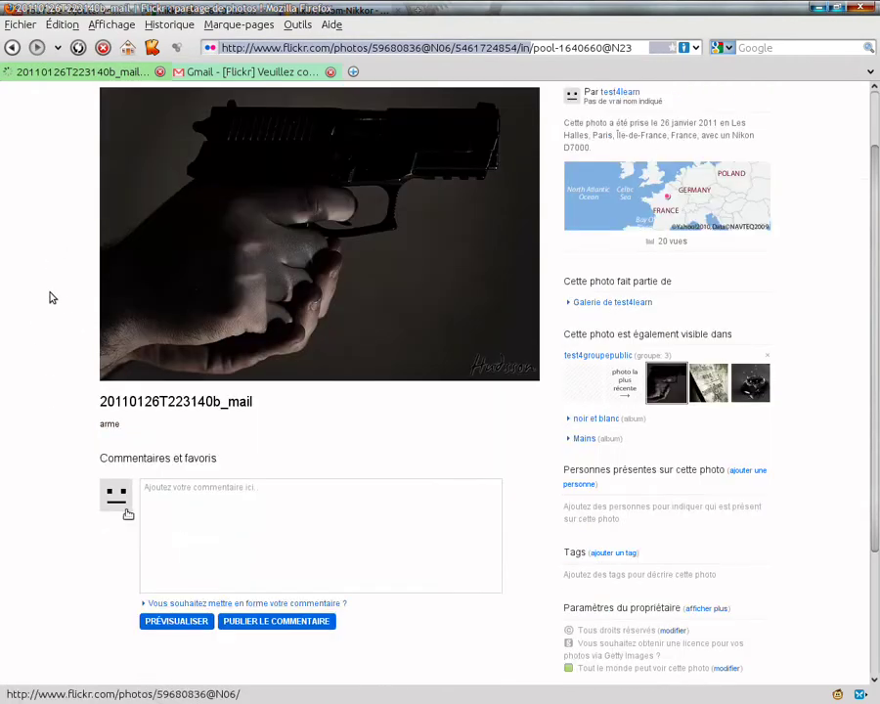
{"action": "scroll", "coordinate": [33, 288], "scroll_direction": "up", "scroll_amount": 2}
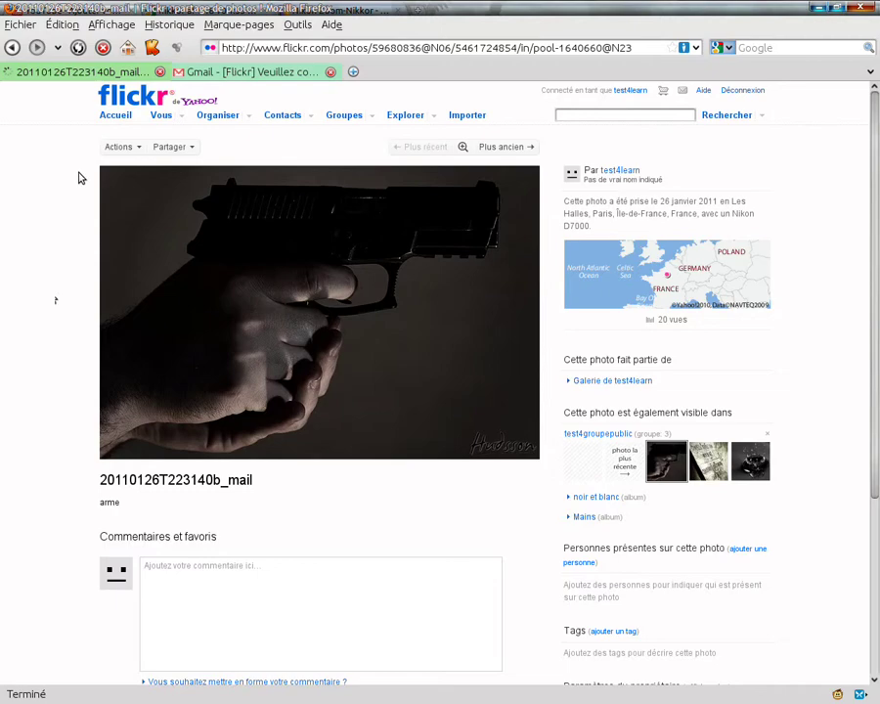
{"action": "scroll", "coordinate": [81, 178], "scroll_direction": "down", "scroll_amount": 1}
{"action": "scroll", "coordinate": [81, 178], "scroll_direction": "up", "scroll_amount": 1}
{"action": "key", "text": "alt+Tab"}
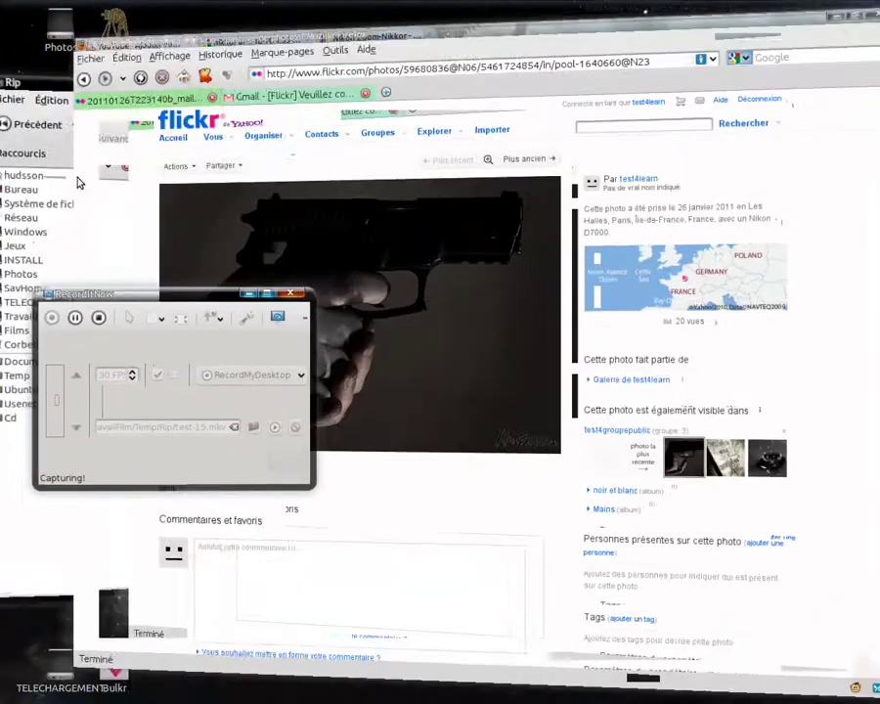